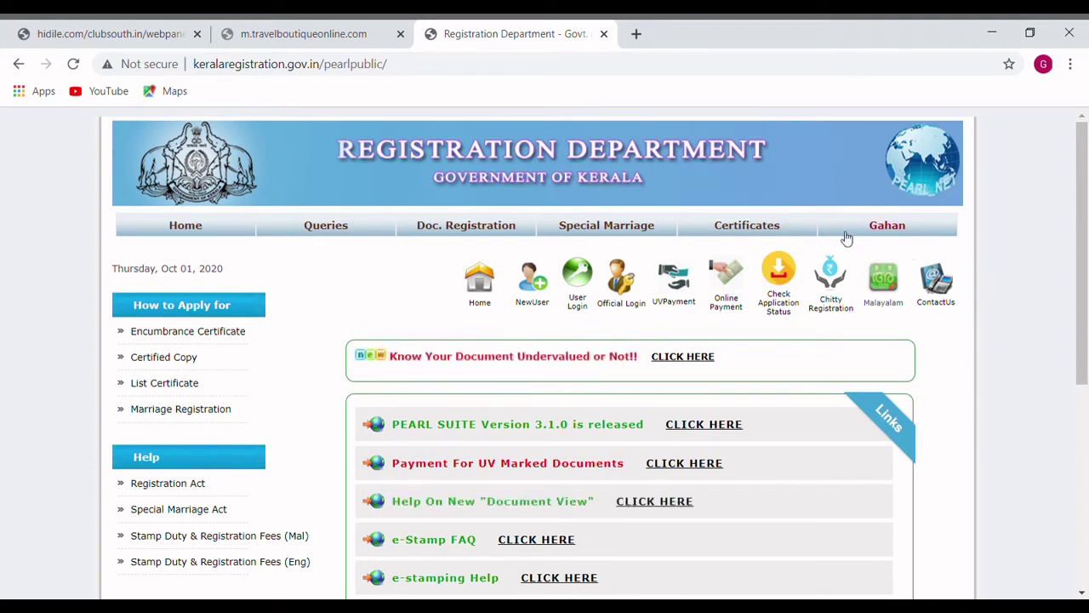
- Go to Certificates > Encumbrance Certificate > Submit Application for EC and scroll to the form
mouse_move(749, 231)
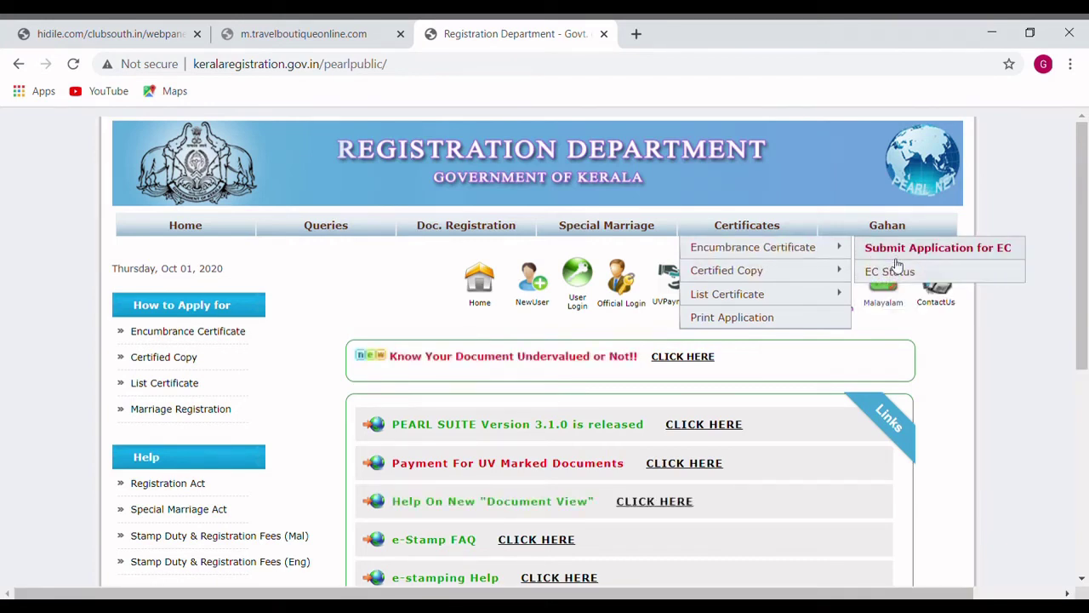
left_click(896, 259)
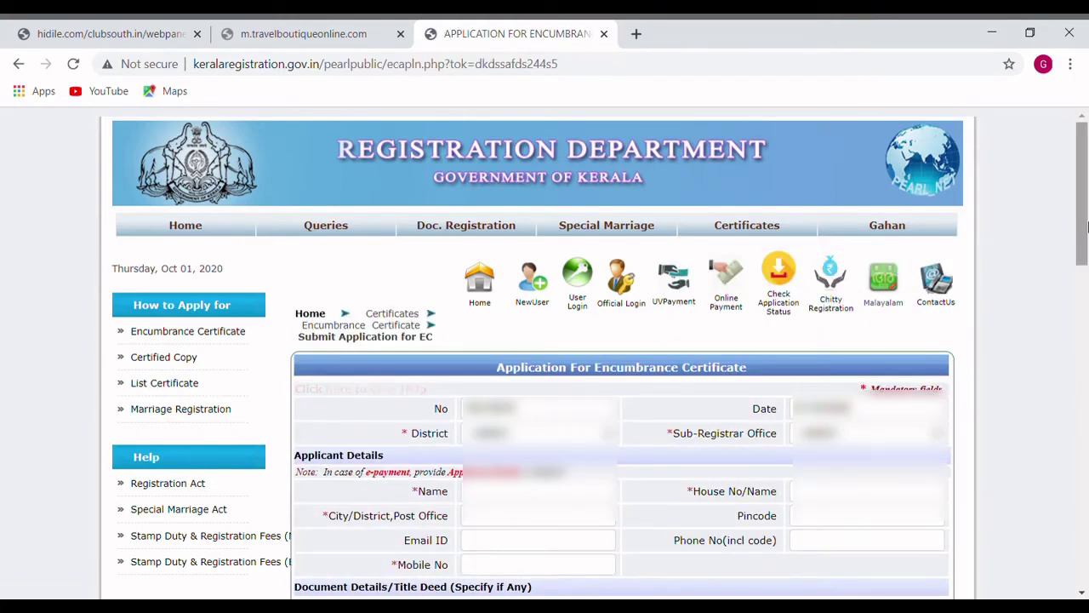
left_click_drag(1086, 230, 1086, 263)
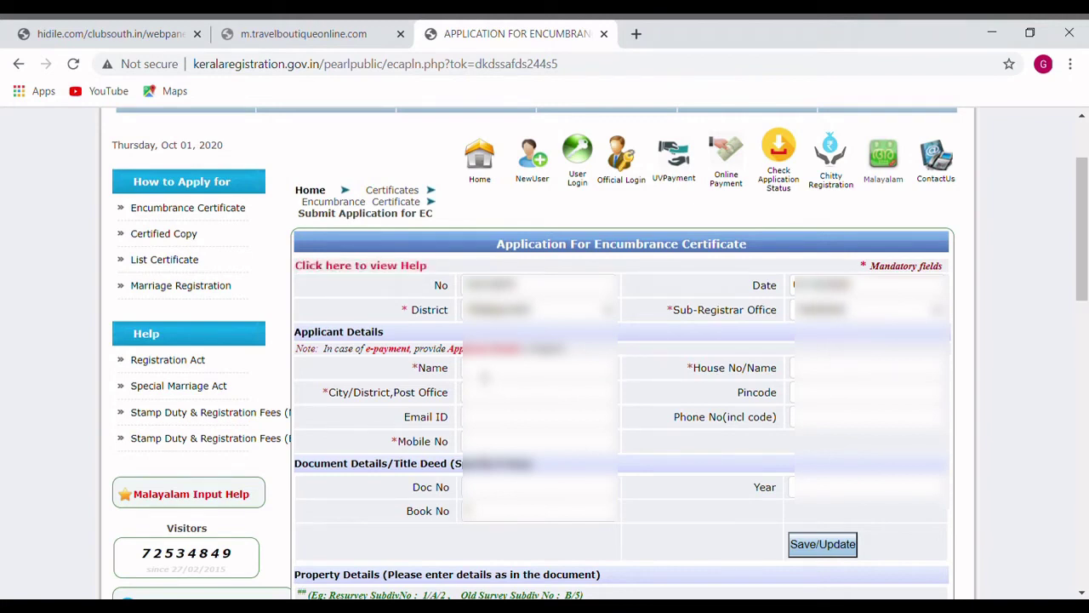
- Enter the applicant's name, city/post office and house number/name
left_click(483, 377)
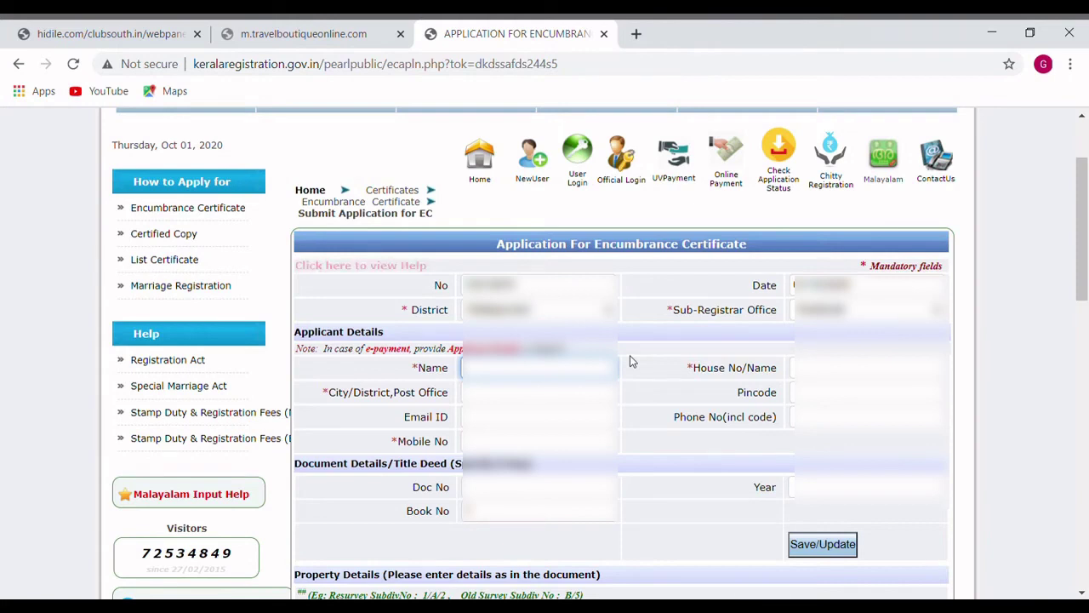
type("Rajan")
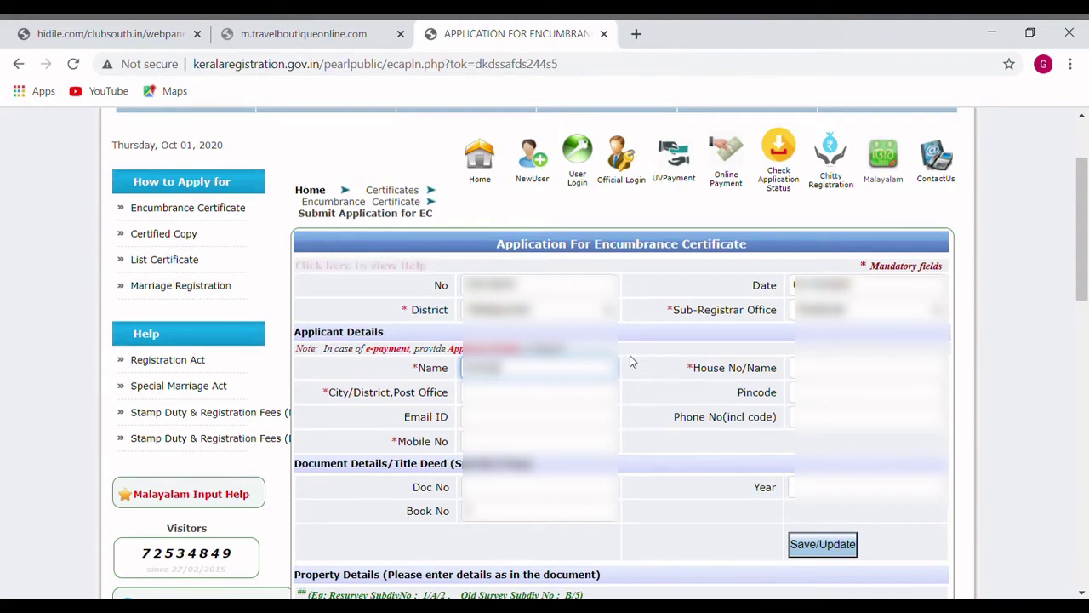
left_click(502, 396)
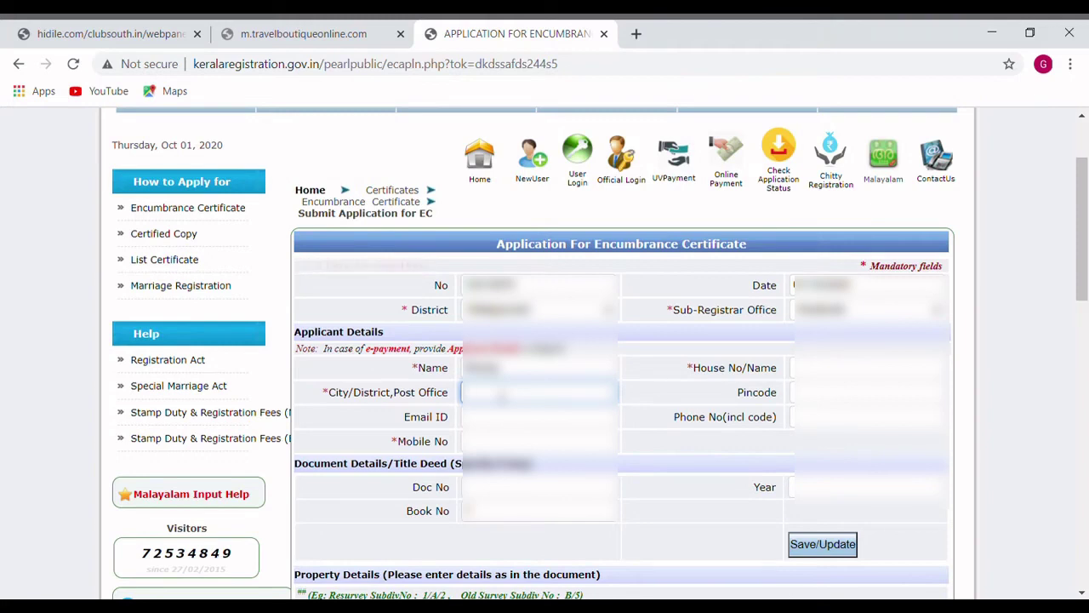
type("Kottayam")
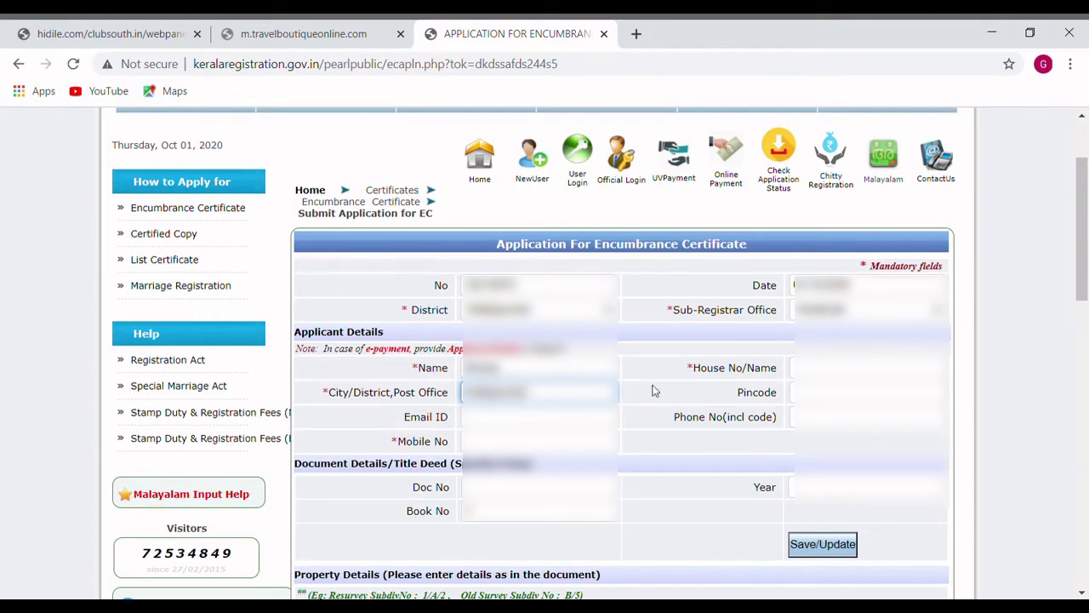
type(",")
left_click(863, 368)
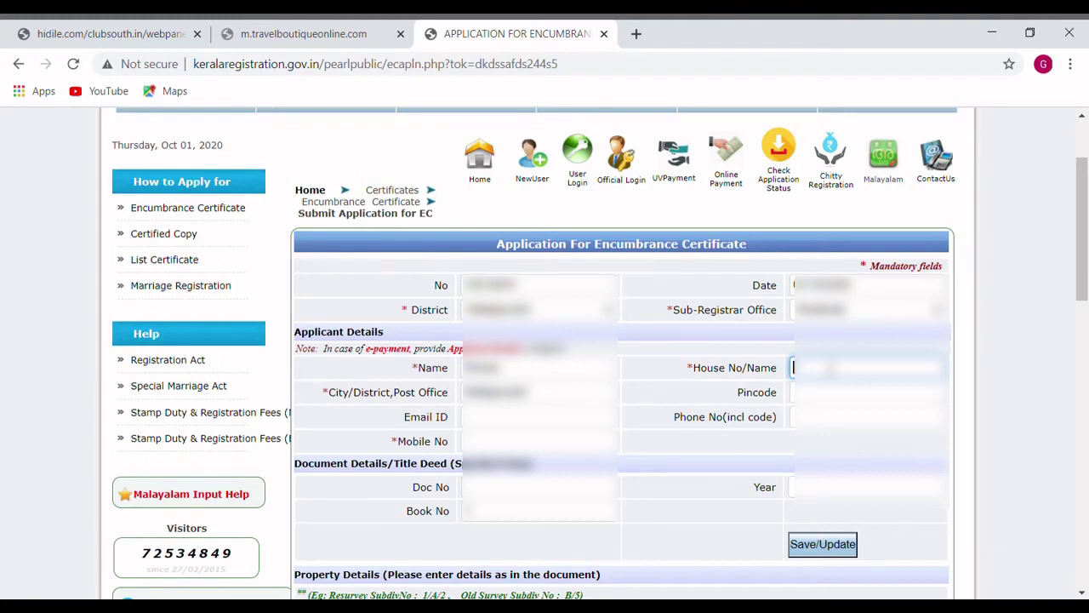
type("2")
- Enter the applicant's mobile number, correcting a mistyped digit
left_click(503, 448)
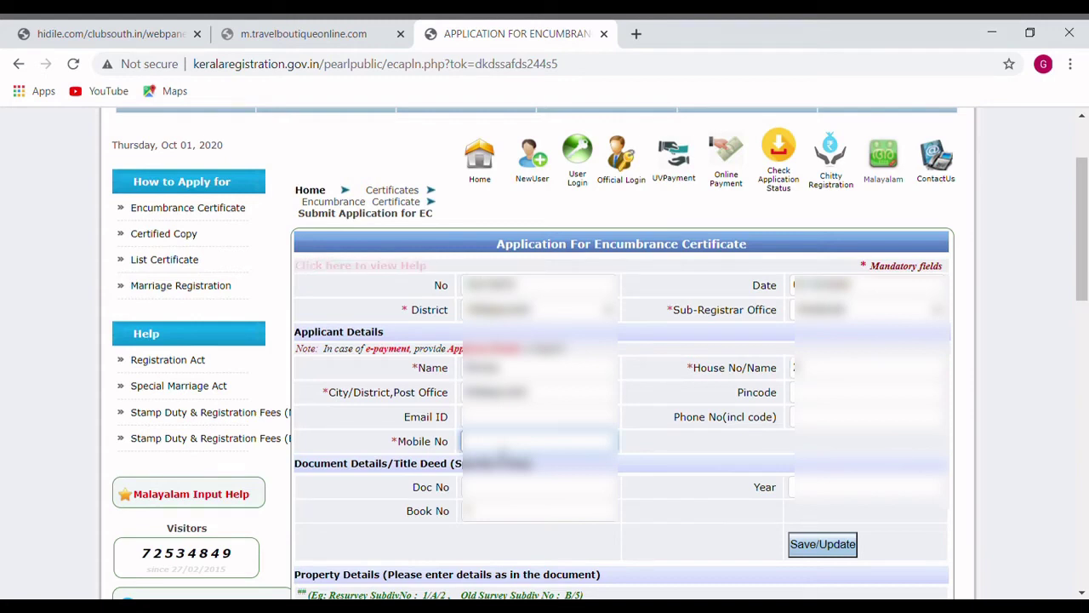
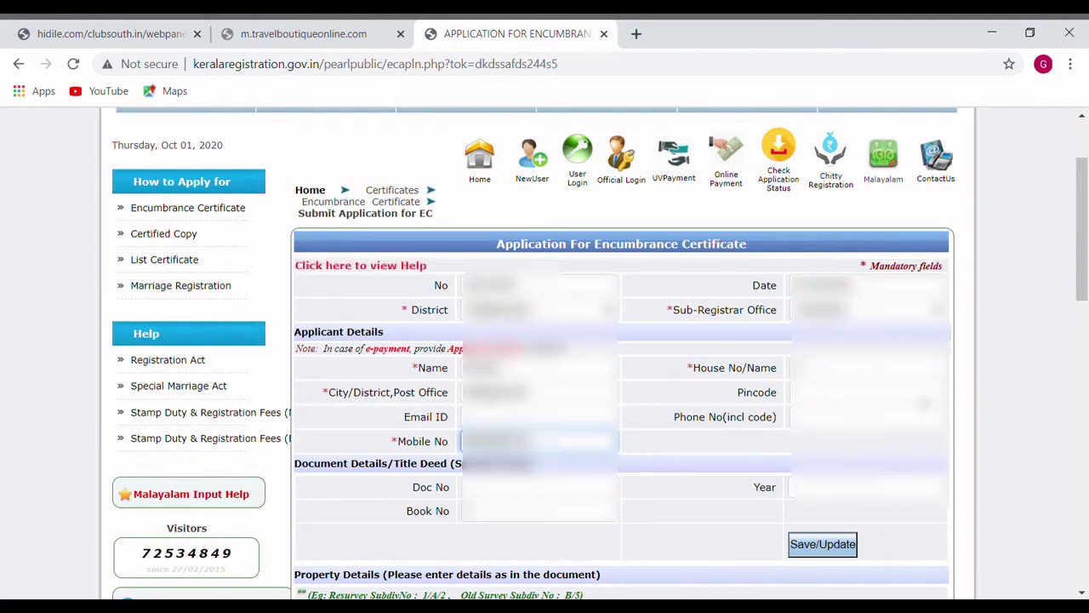
- Enter title deed document number 123 and begin the year with 2
left_click_drag(1088, 257, 1086, 306)
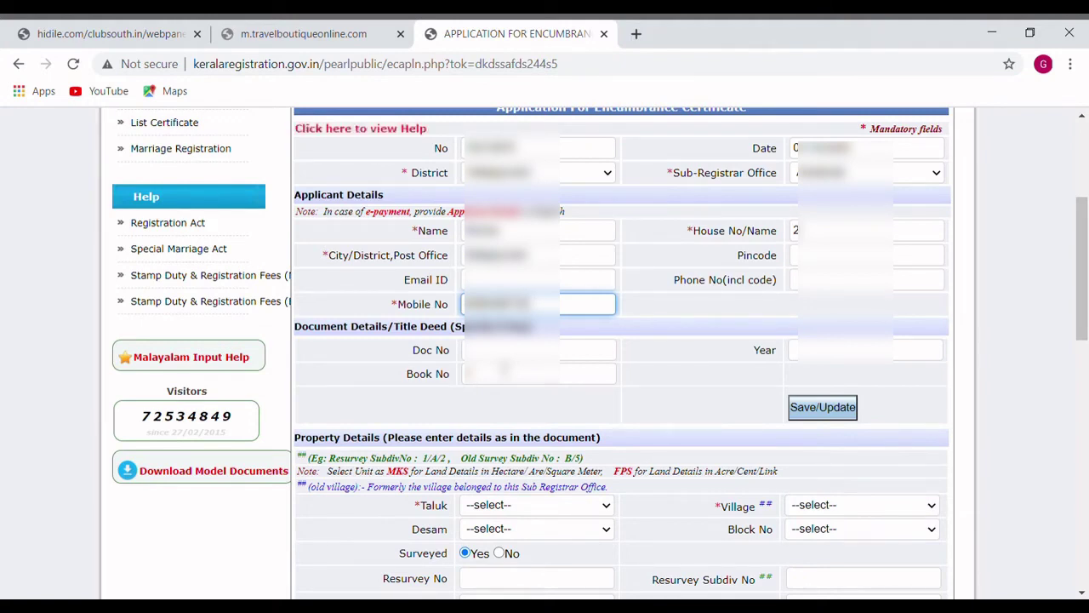
left_click(539, 350)
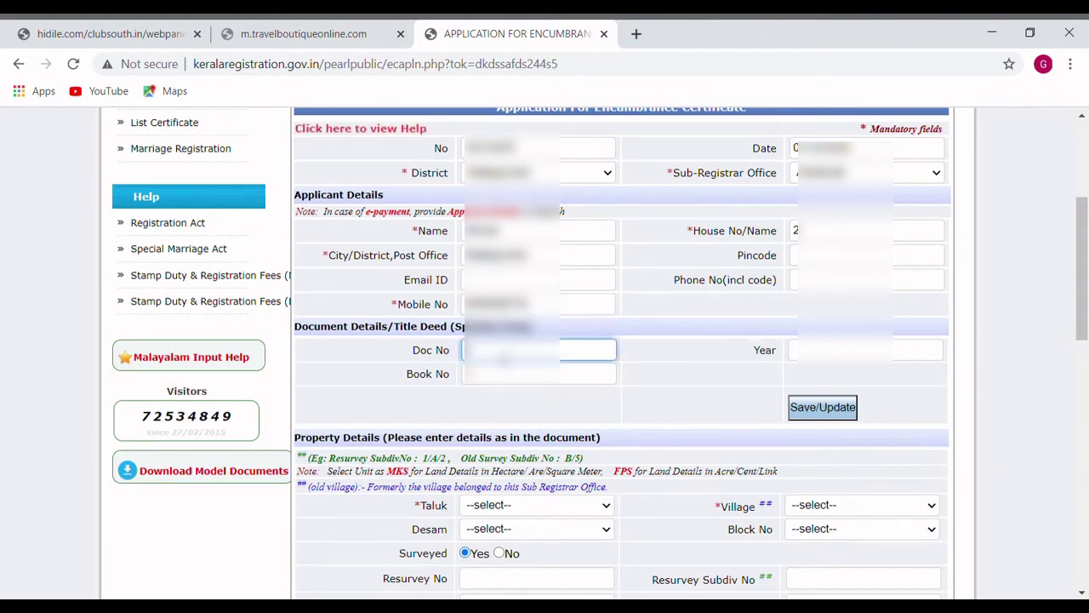
type("123")
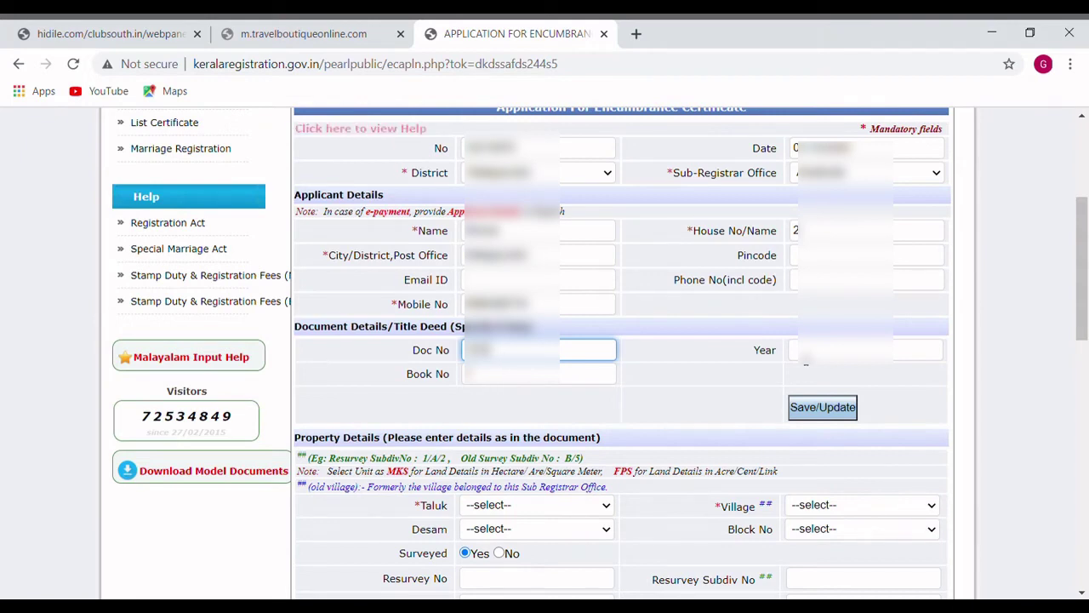
left_click(817, 356)
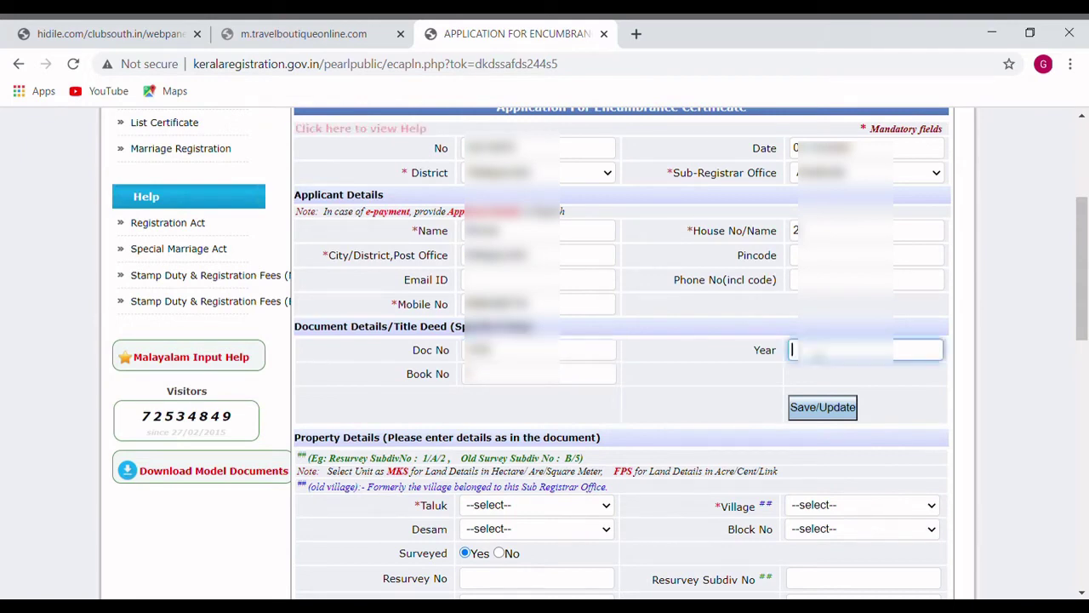
type("2")
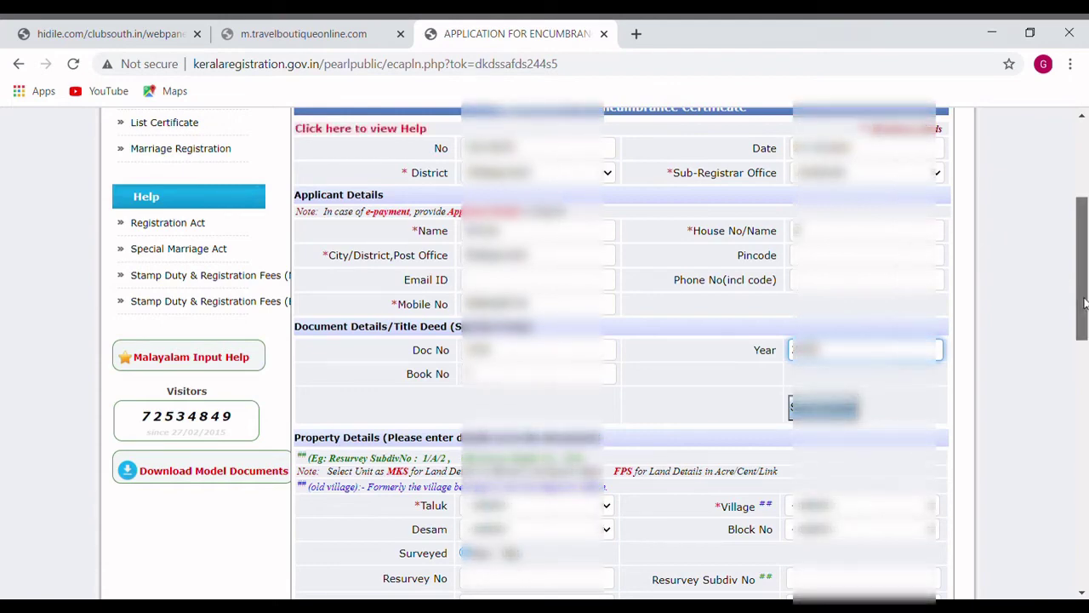
- Scroll down to the Property Details and Boundary of the Property sections
left_click_drag(1085, 302, 1083, 340)
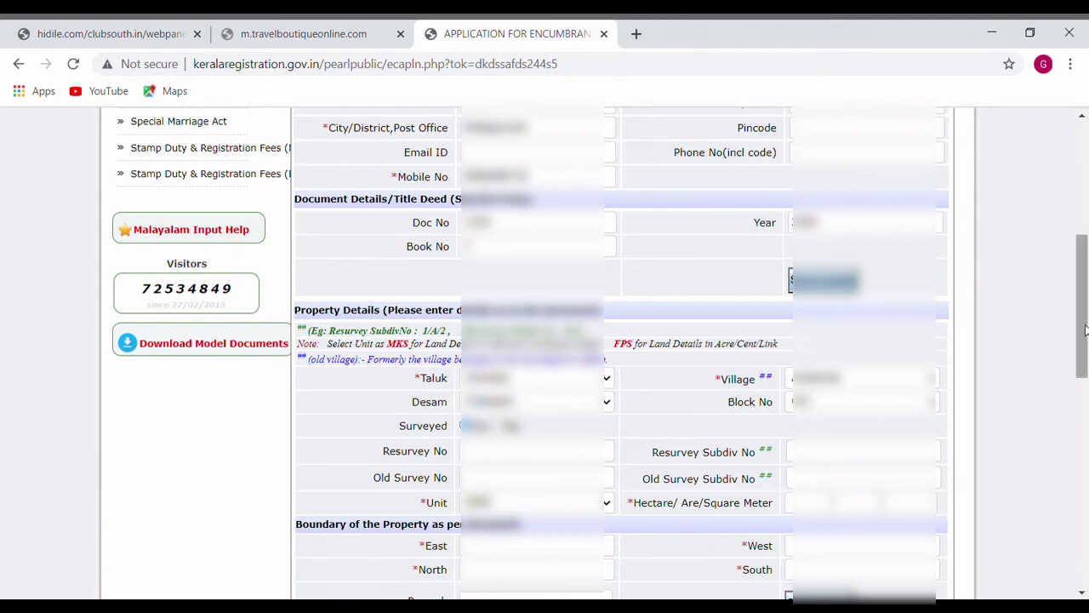
left_click_drag(1085, 330, 1083, 354)
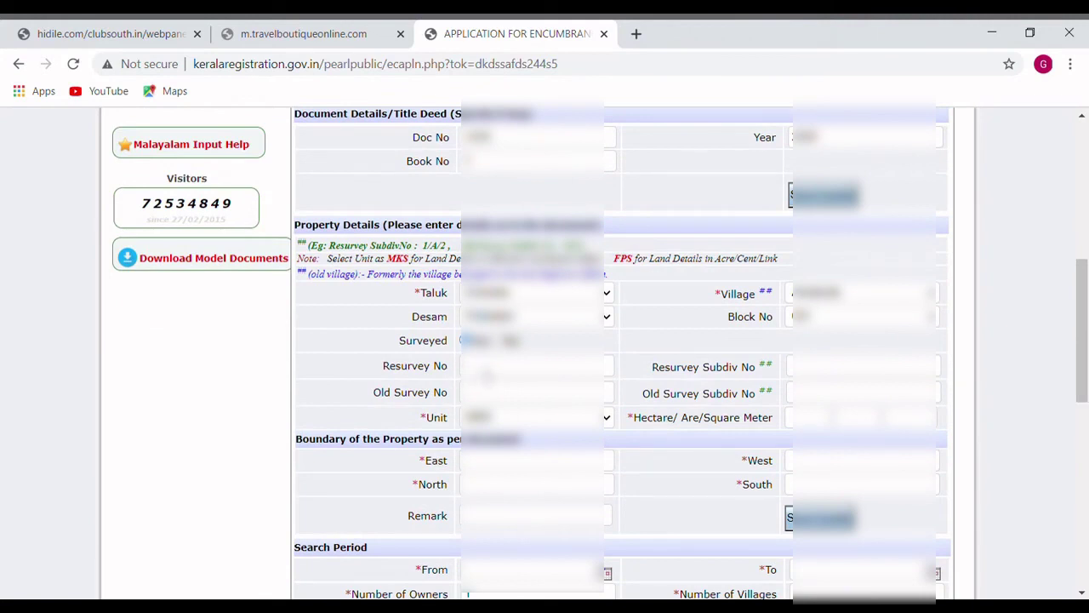
- Enter resurvey number 123 and subdivision 1, then dismiss the invalid-character alert
left_click(486, 373)
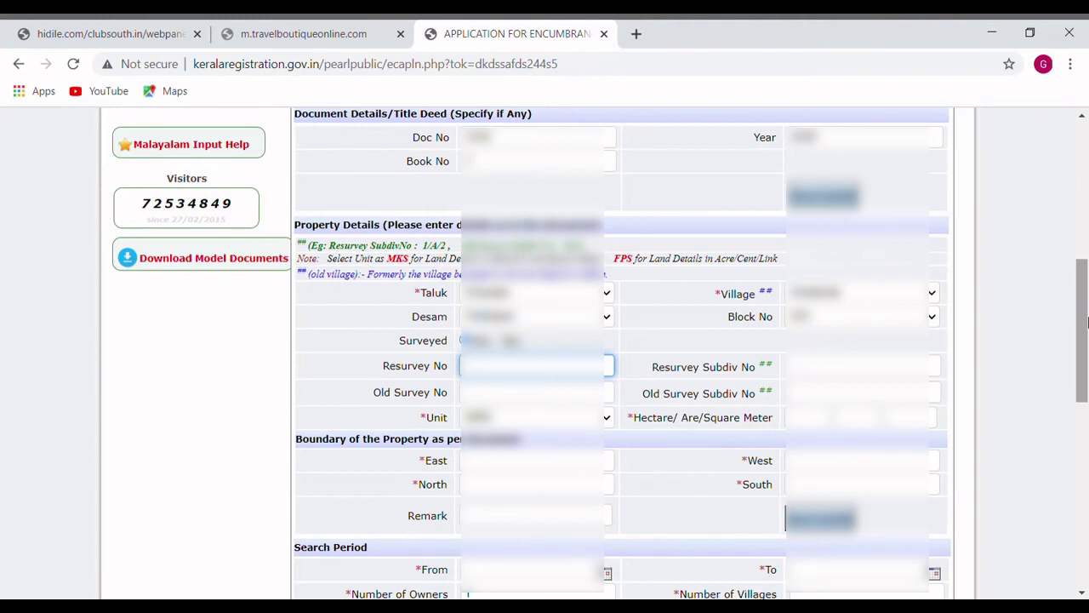
type("123")
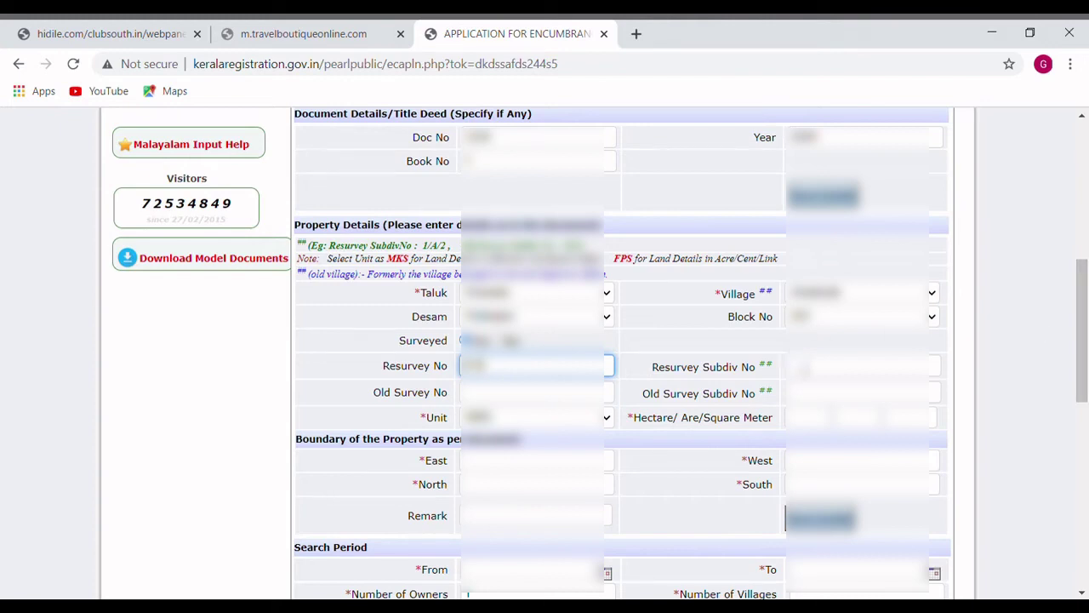
left_click(803, 368)
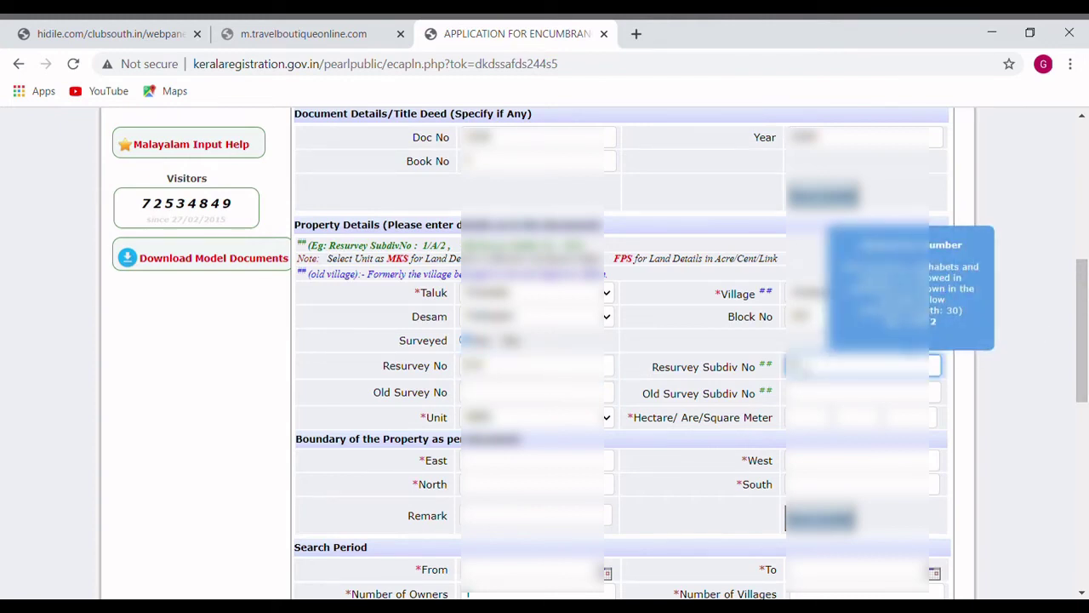
type("1")
left_click(526, 397)
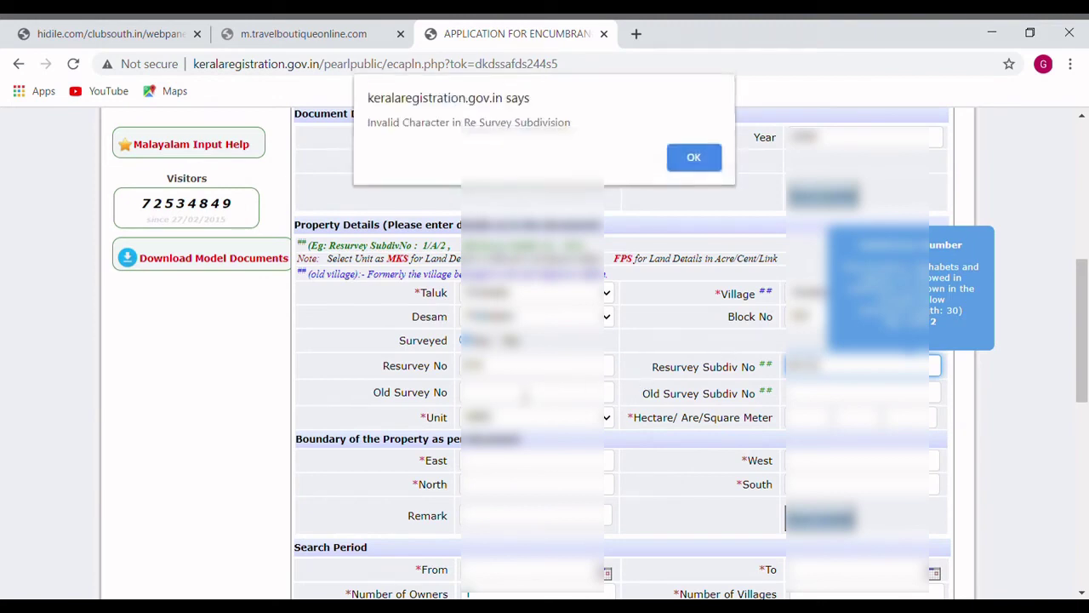
left_click(685, 162)
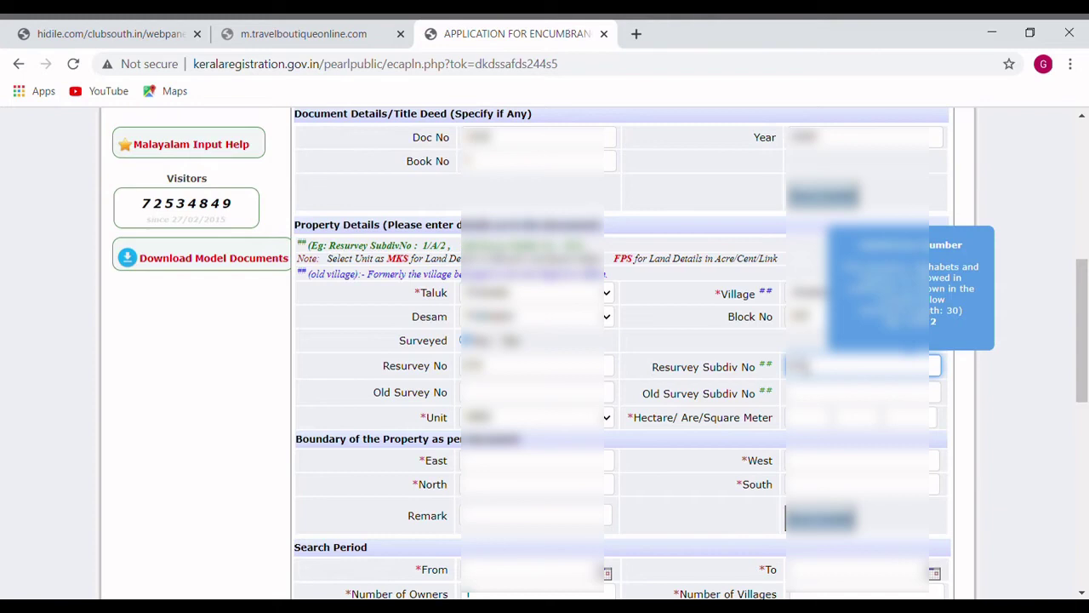
left_click(641, 388)
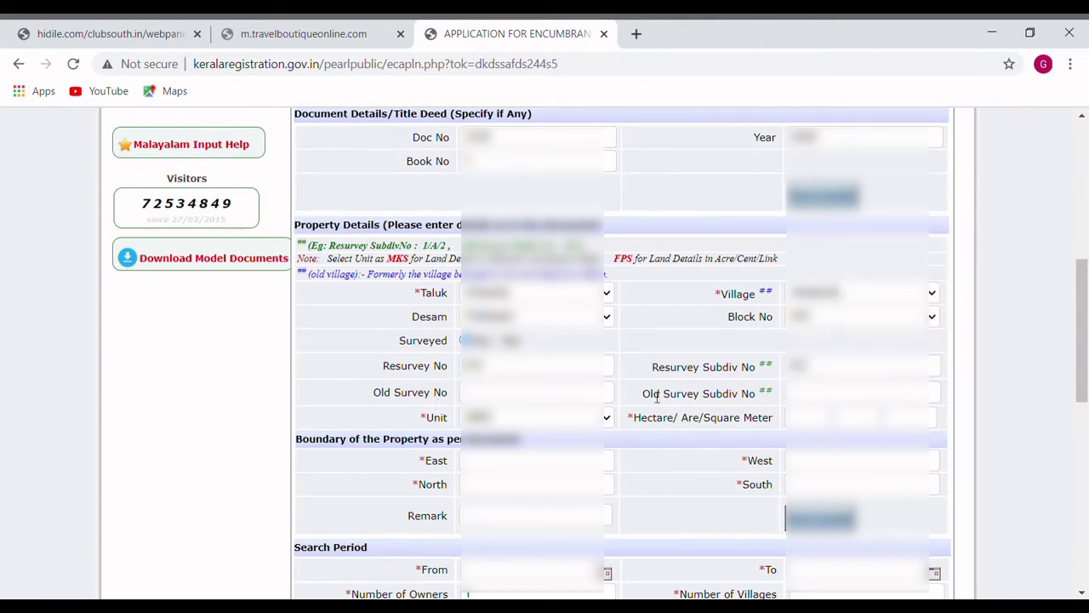
left_click(497, 394)
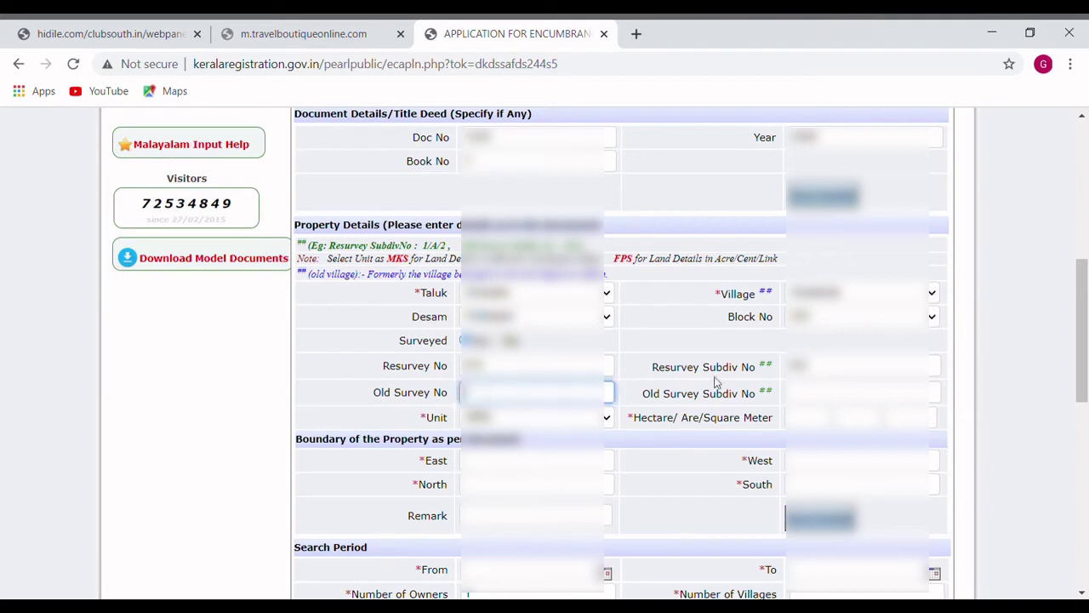
left_click(823, 395)
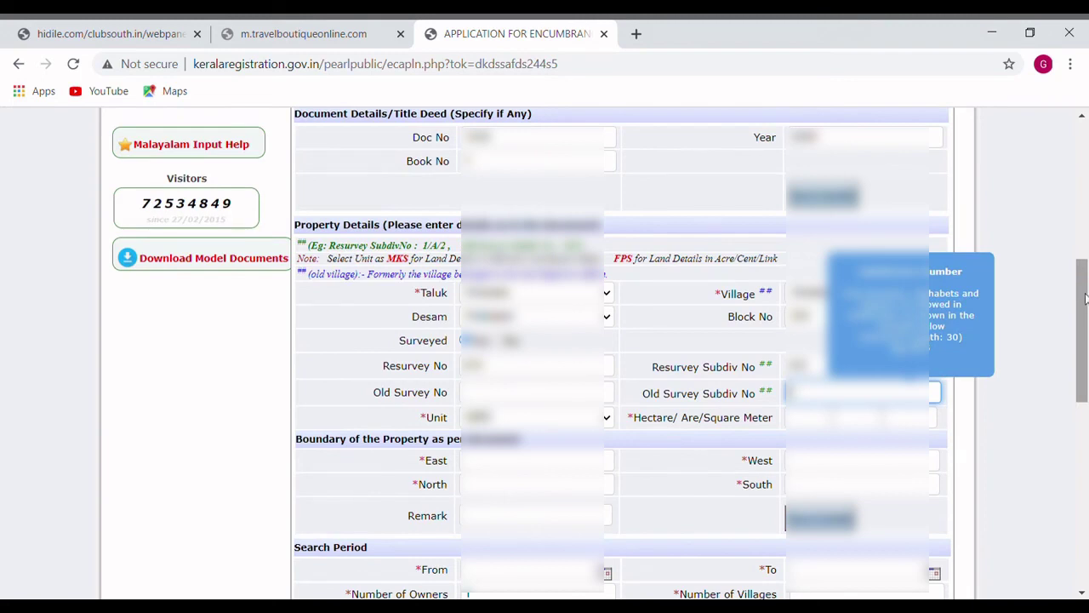
left_click_drag(1083, 298, 1082, 323)
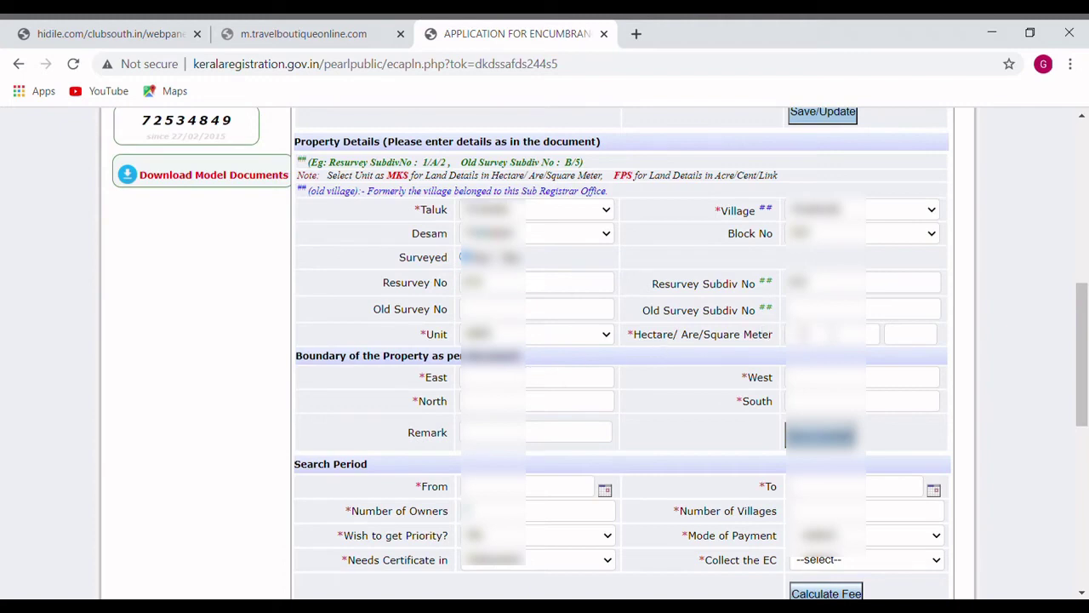
- Enter the extent as 1, 0 and 6 and change the area unit to Acre/Cent/Link
left_click(813, 334)
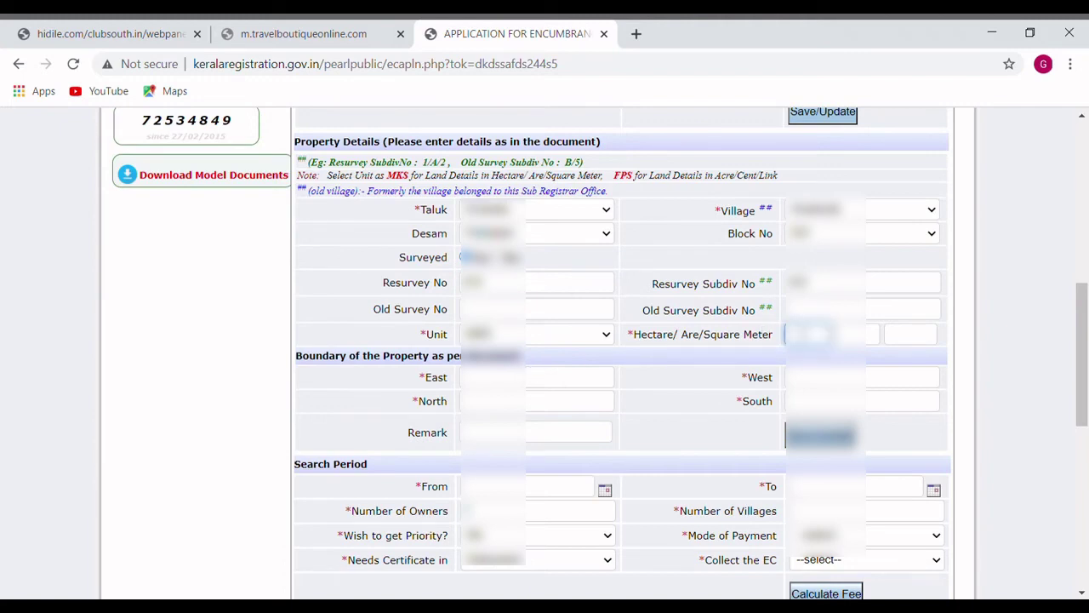
type("11")
key("BackSpace")
left_click(874, 341)
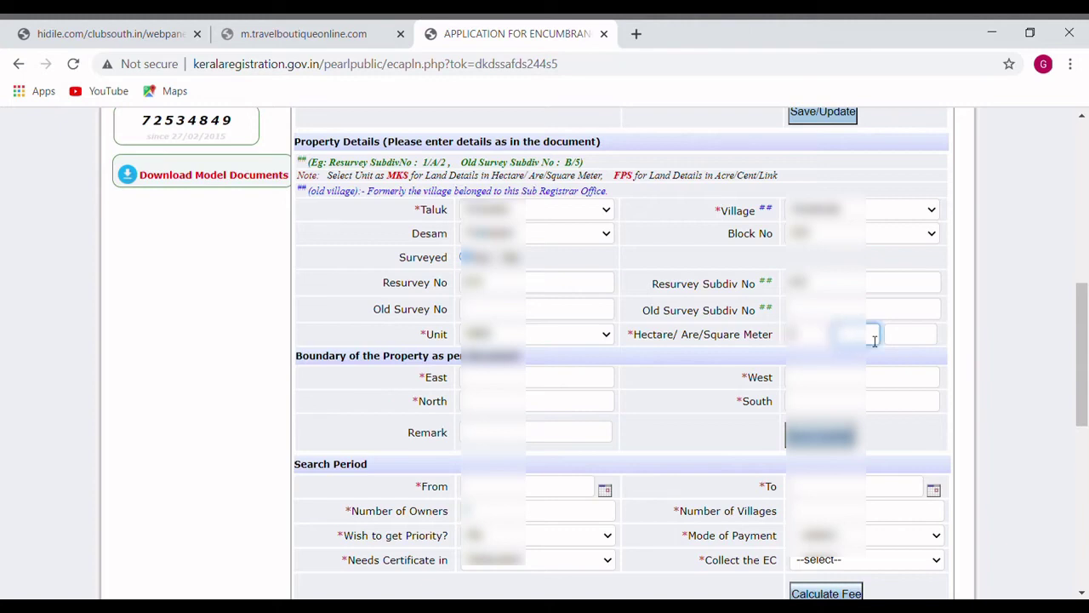
type("0")
left_click(916, 337)
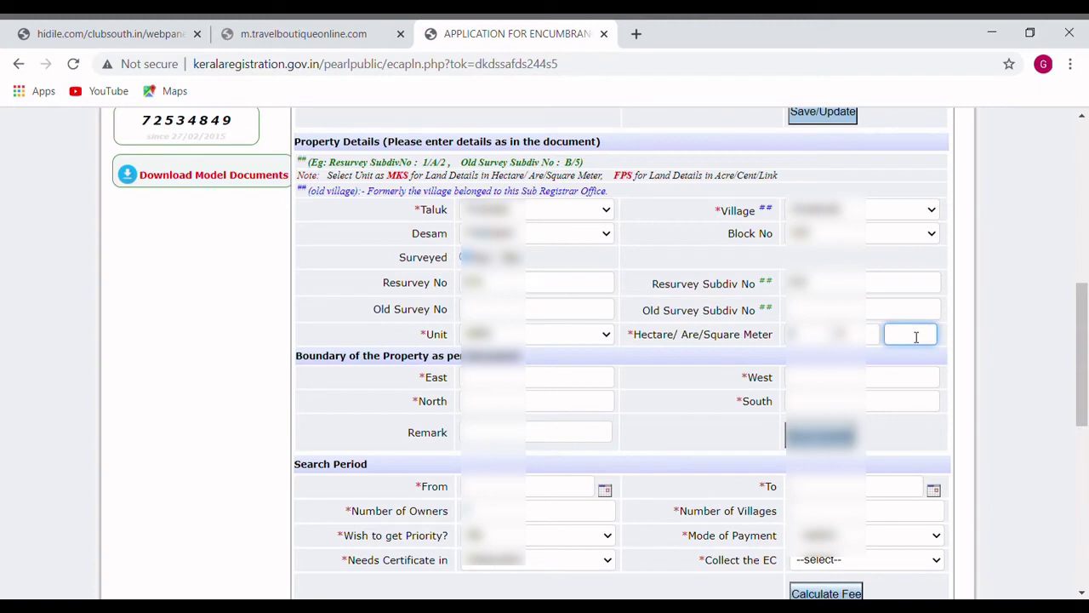
type("6")
left_click(605, 338)
left_click(518, 389)
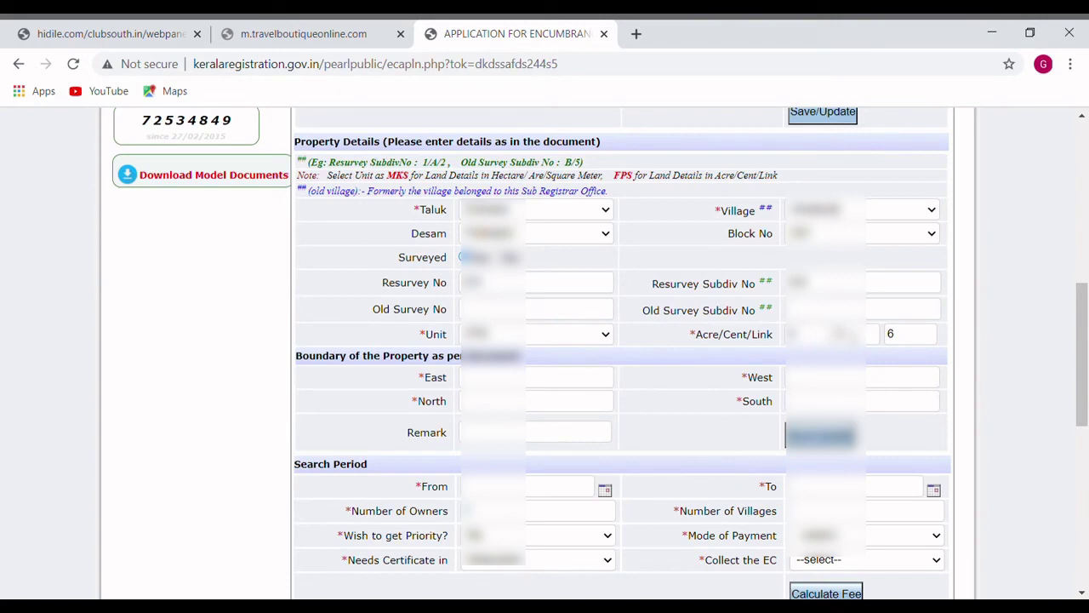
left_click(853, 333)
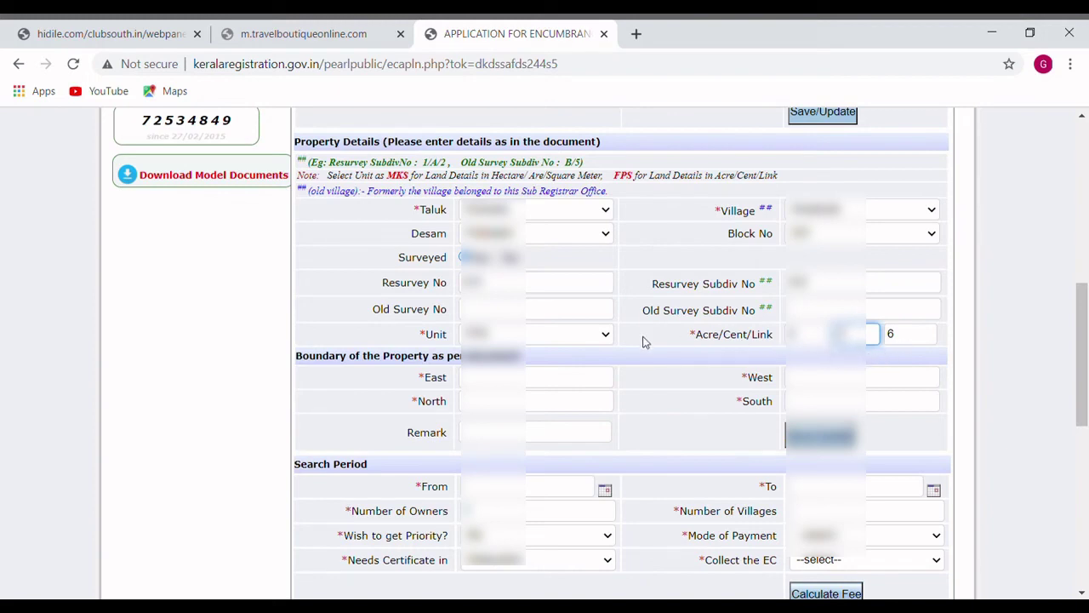
left_click(453, 390)
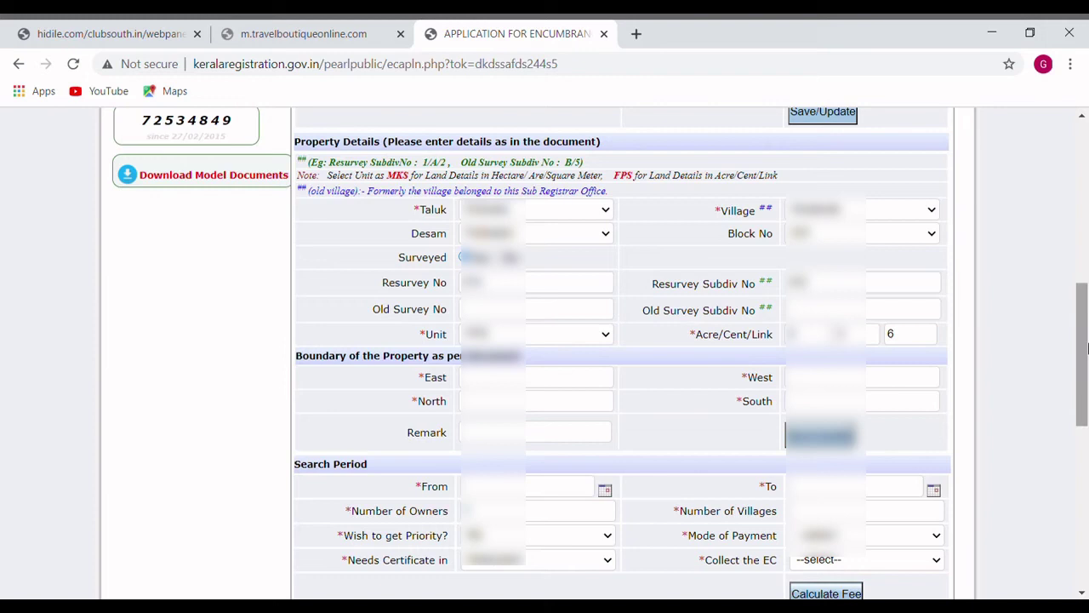
left_click_drag(1088, 348, 1083, 384)
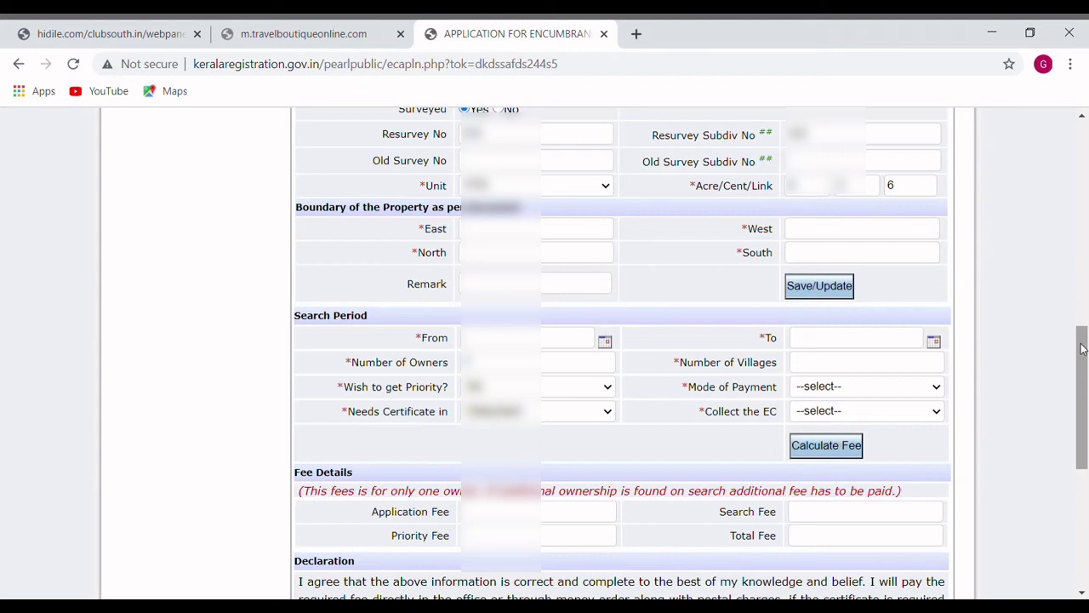
left_click_drag(1083, 349, 1082, 335)
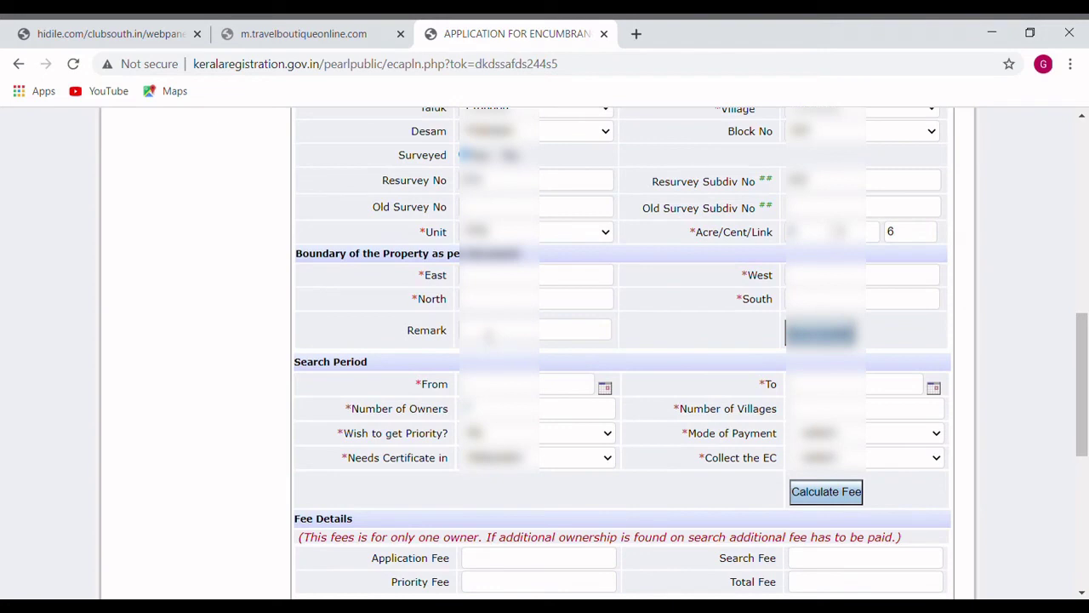
left_click(489, 336)
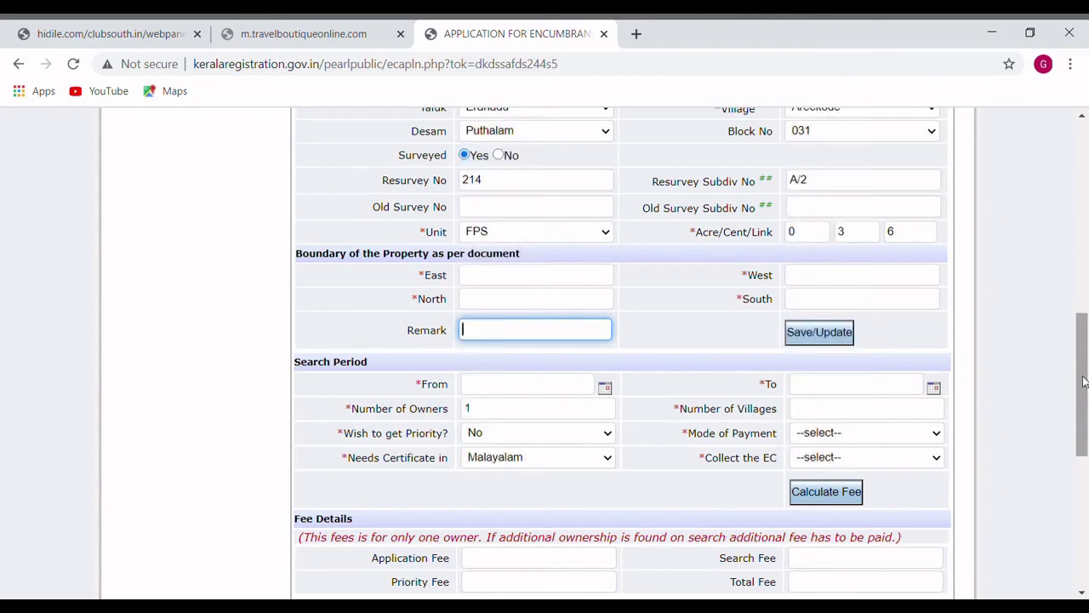
left_click_drag(1083, 382, 1085, 343)
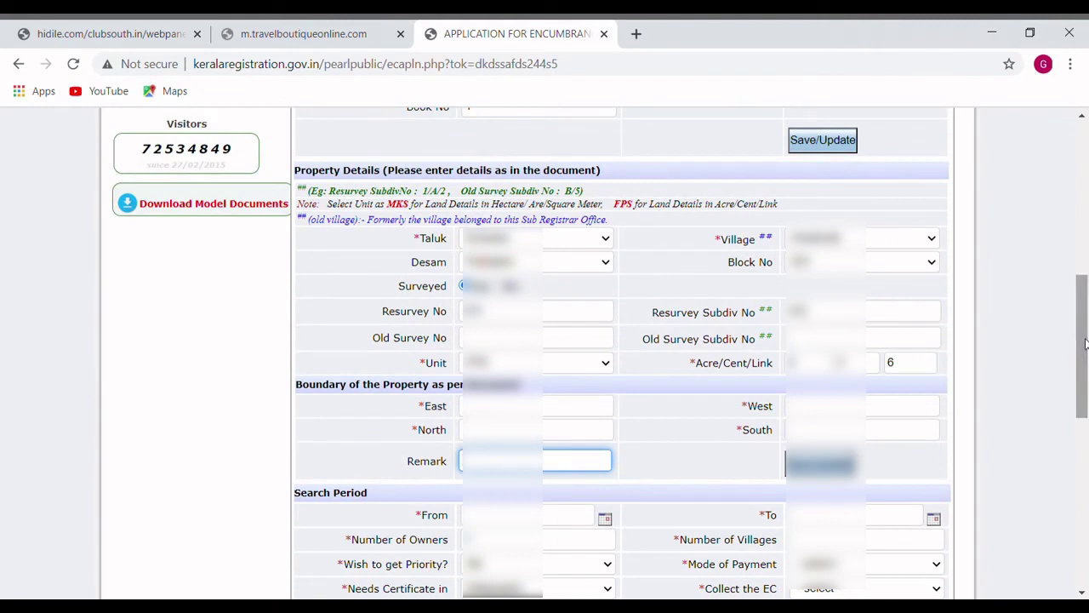
left_click_drag(1085, 343, 1085, 326)
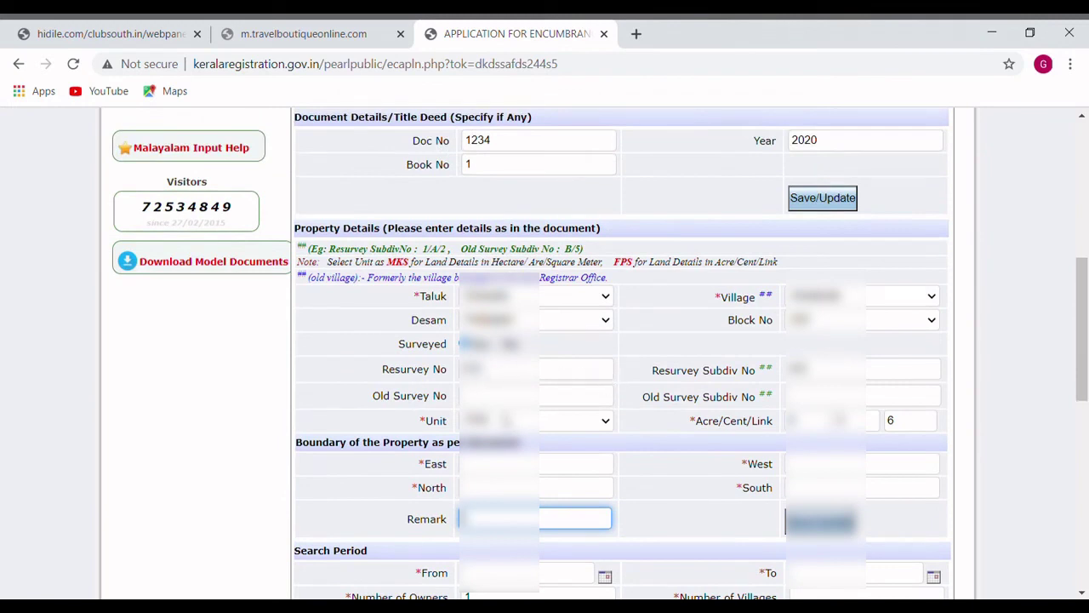
left_click(510, 400)
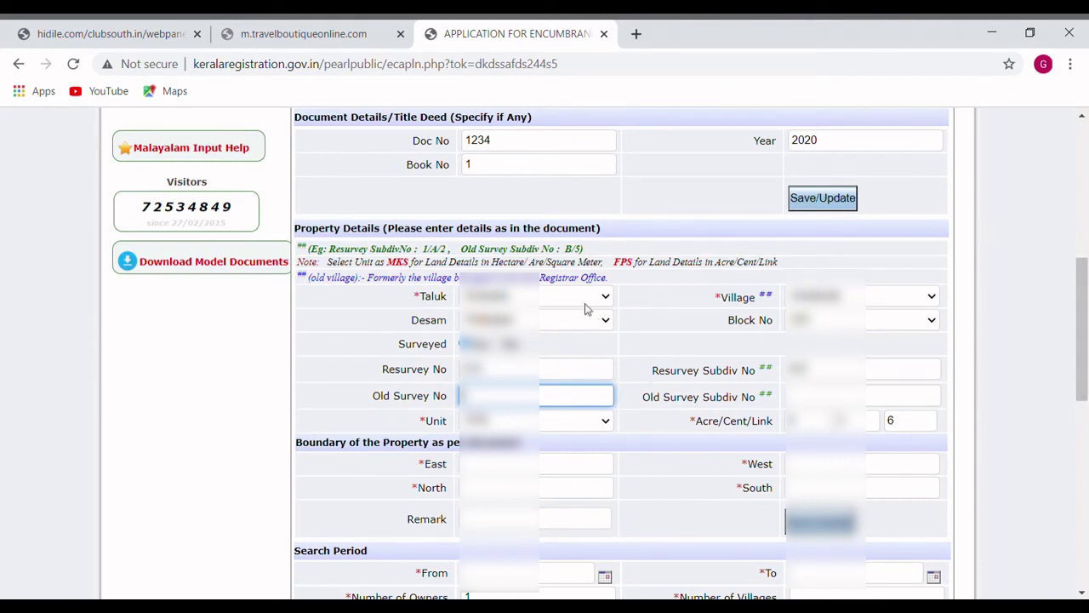
left_click(562, 298)
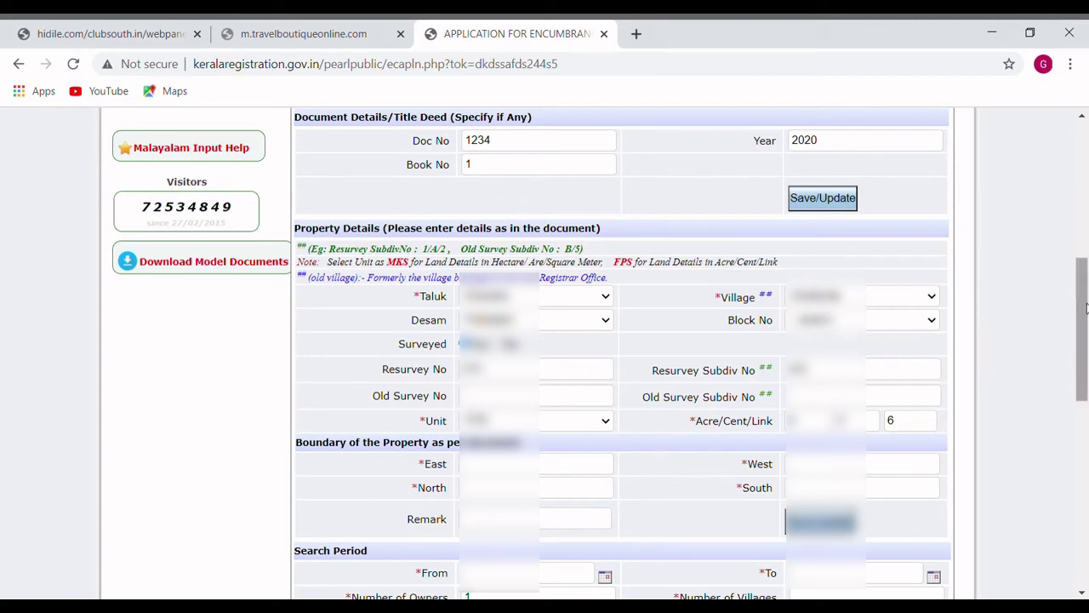
left_click_drag(1086, 308, 1086, 346)
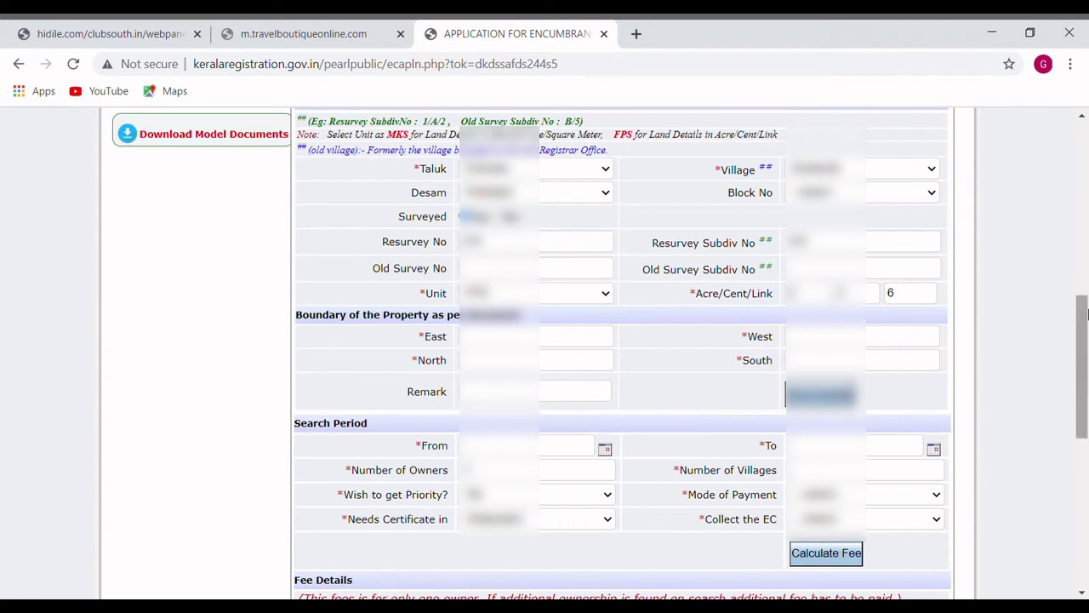
left_click_drag(1086, 323, 1080, 351)
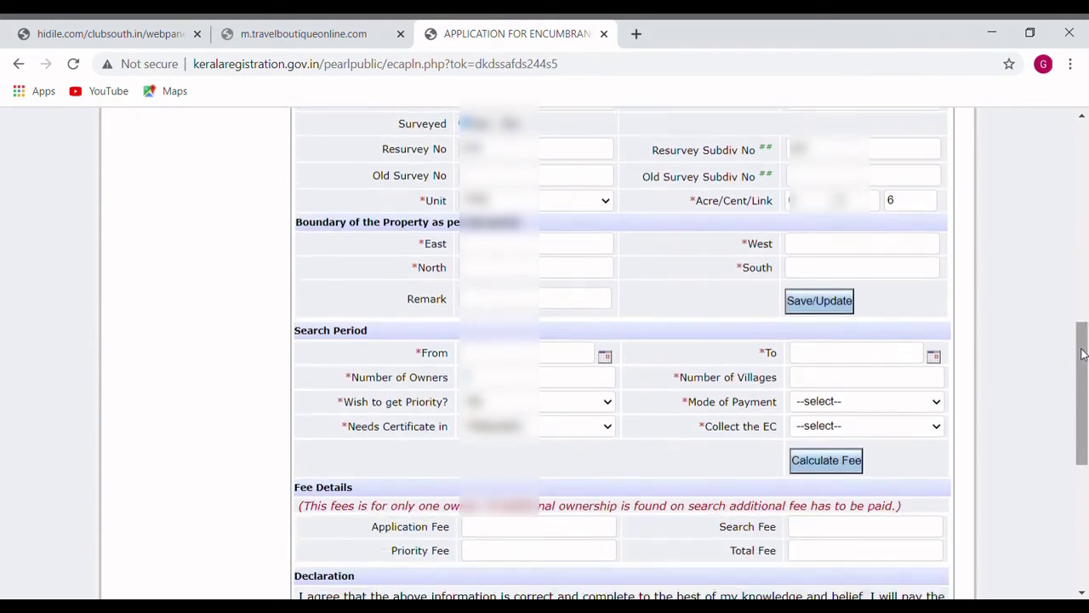
left_click(547, 359)
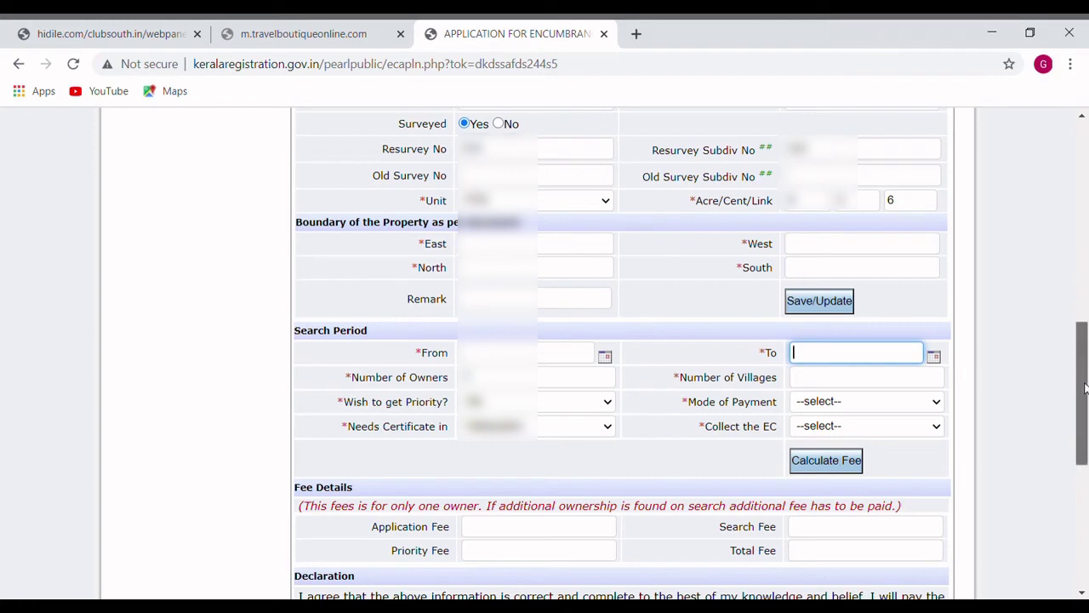
left_click_drag(1084, 387, 1084, 413)
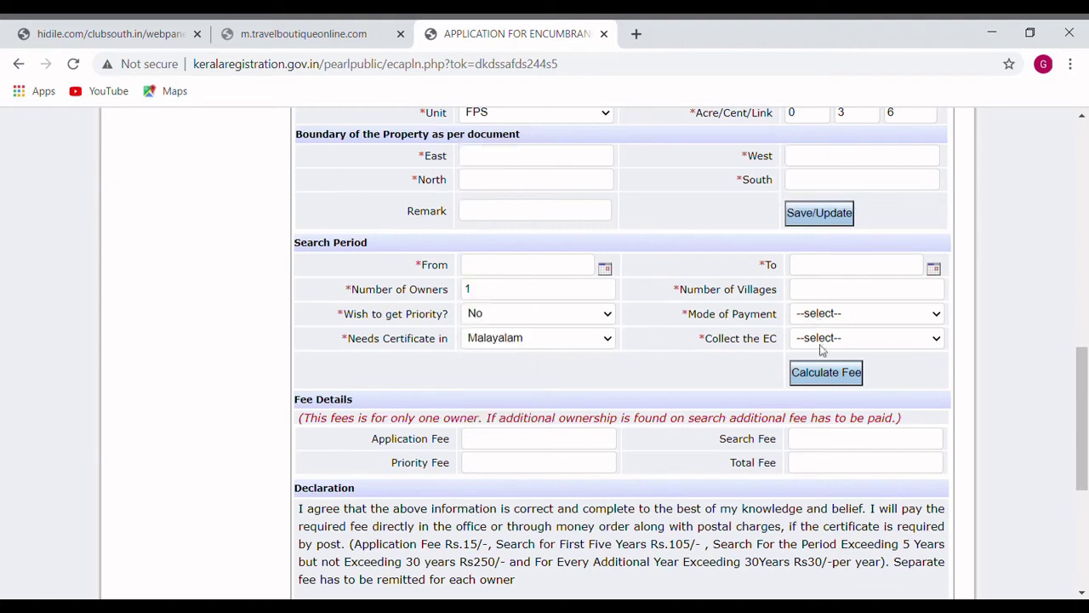
- Choose e-Payment as Mode of Payment and As Digital Certificate for collecting the EC
left_click(823, 349)
left_click(841, 341)
left_click(843, 373)
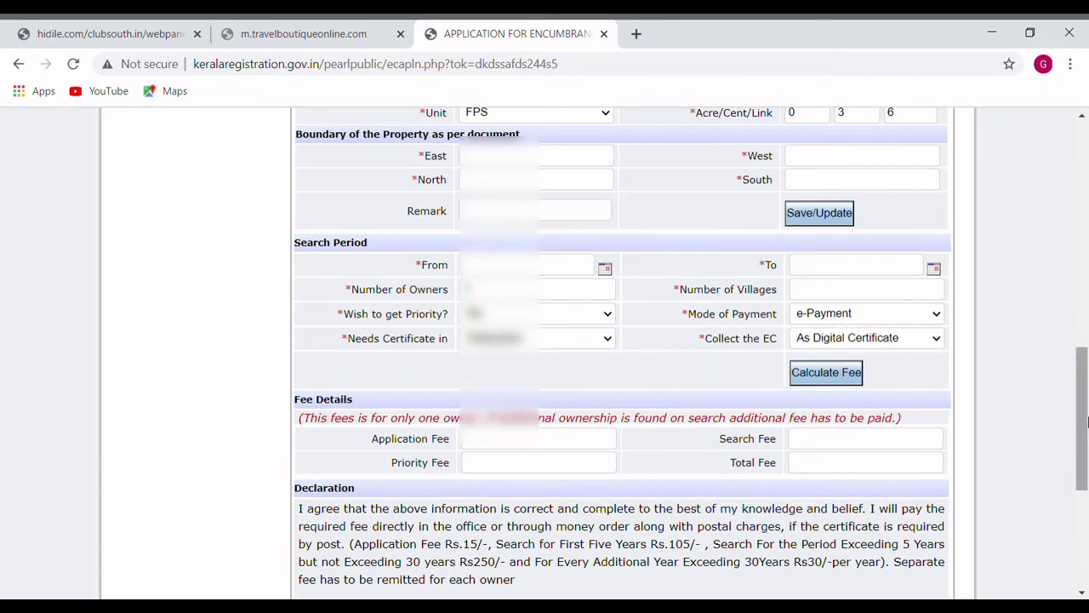
left_click_drag(1087, 422, 1083, 331)
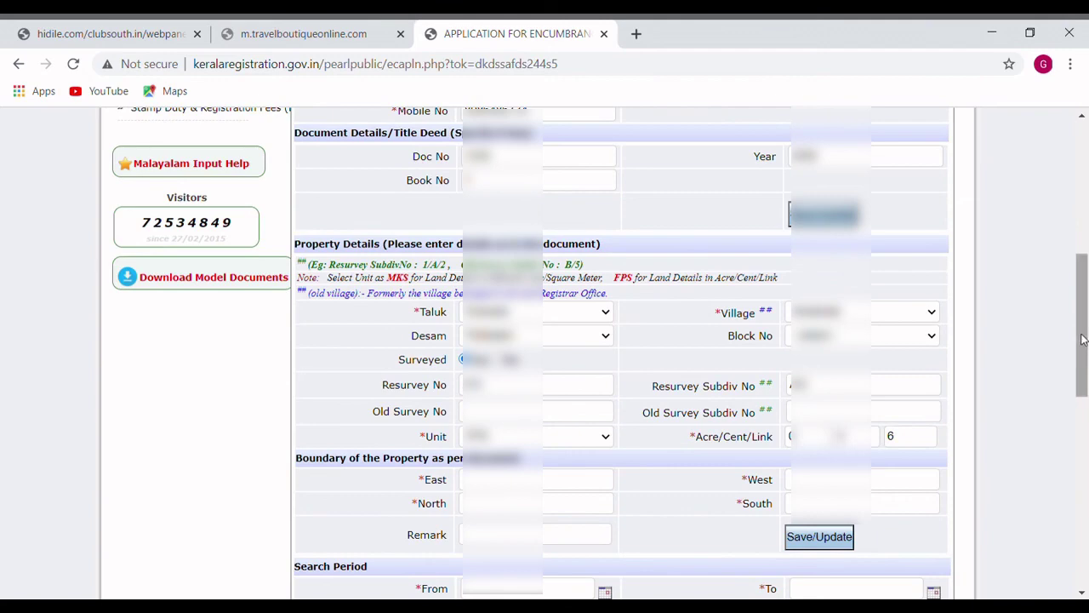
left_click_drag(1082, 339, 1083, 446)
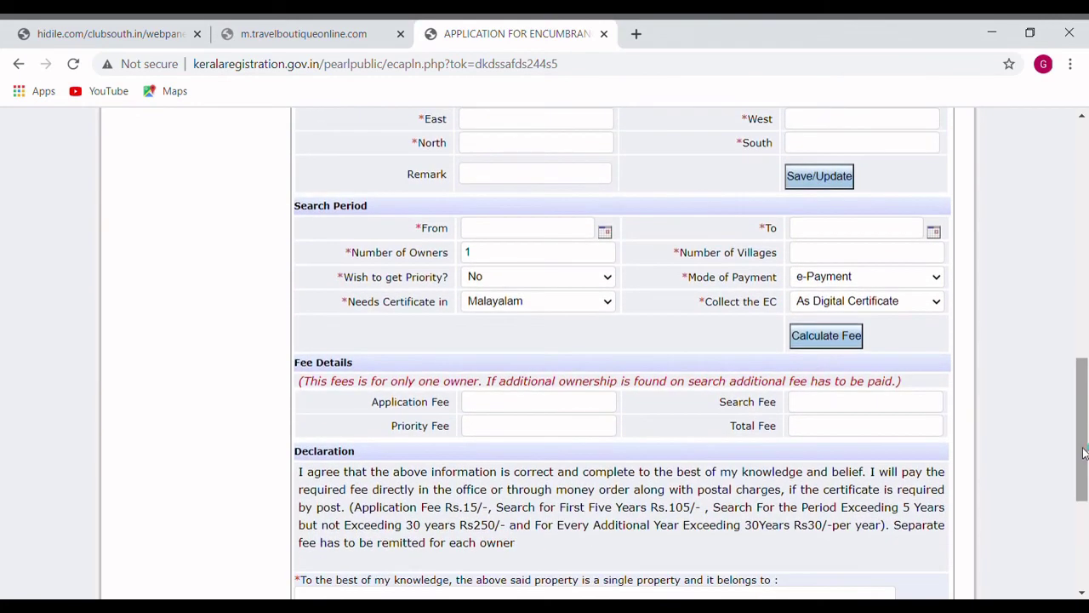
left_click(824, 341)
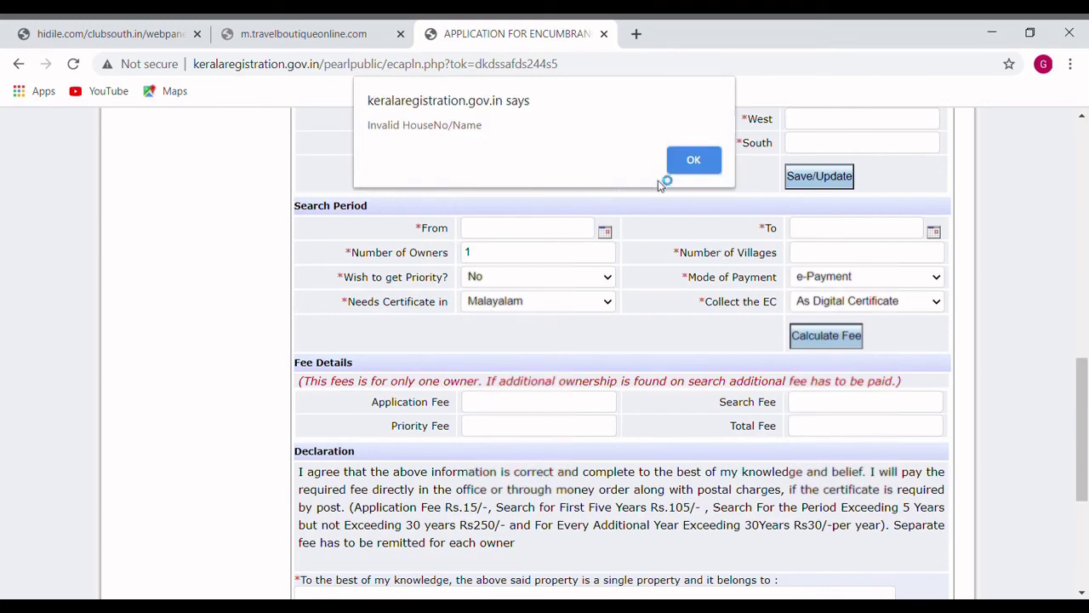
left_click(676, 169)
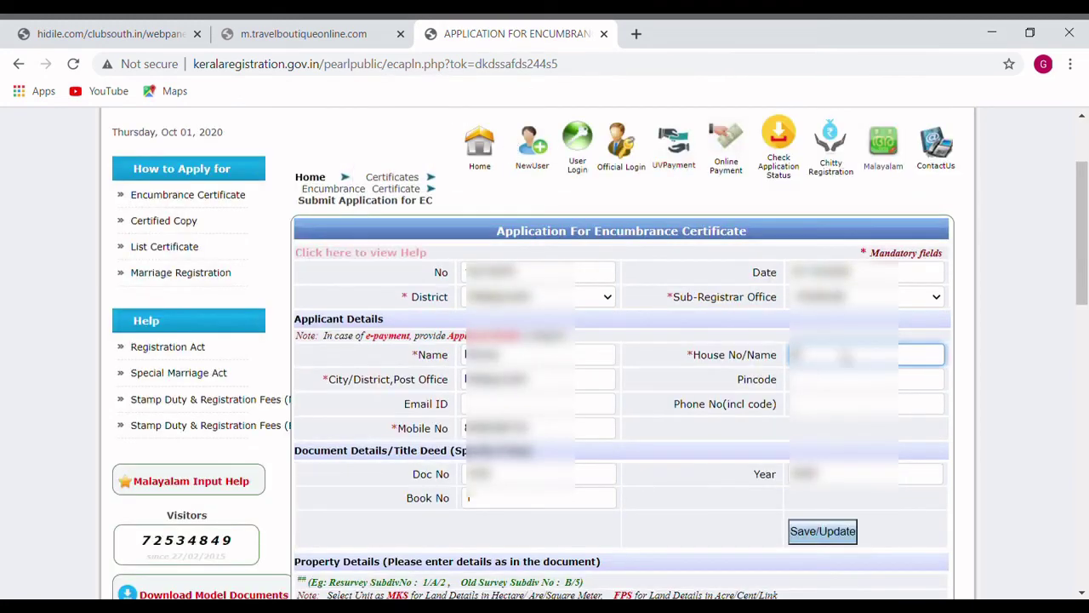
scroll(1085, 341, "down", 5)
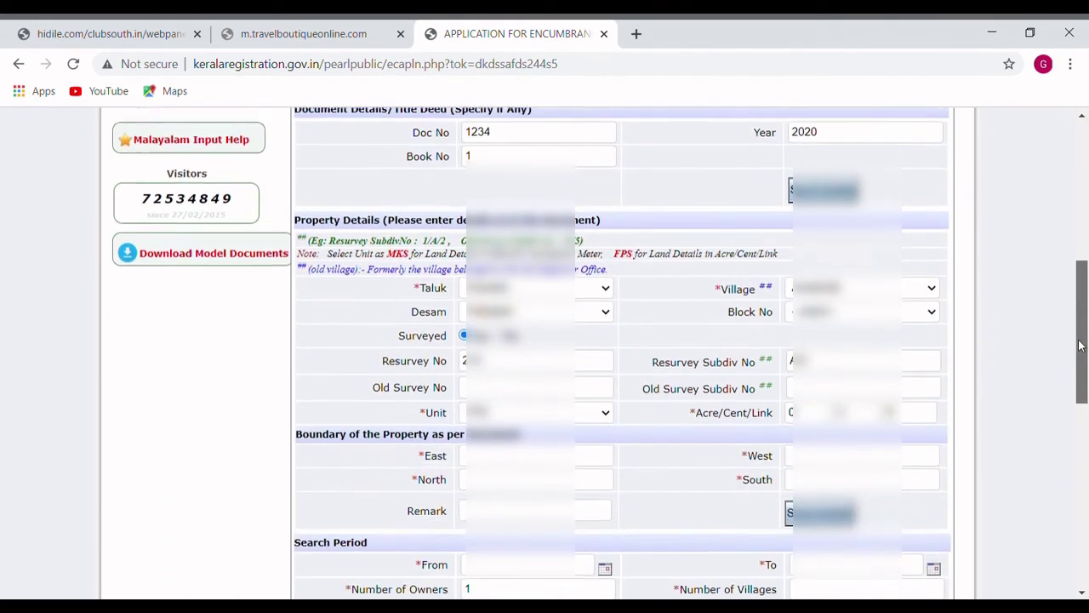
left_click_drag(1082, 378, 1080, 420)
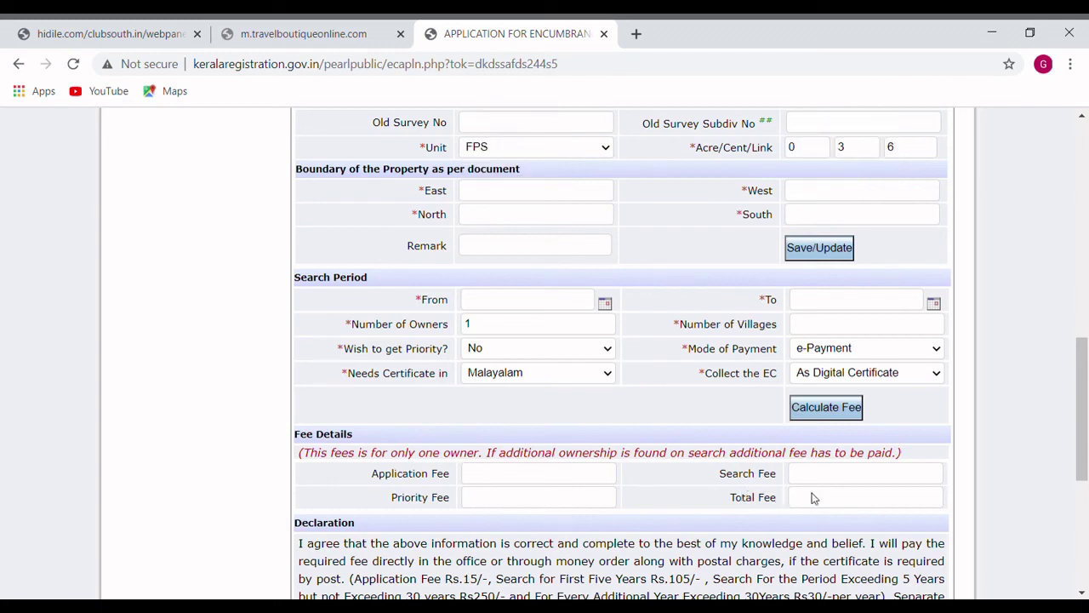
left_click_drag(1085, 414, 1085, 433)
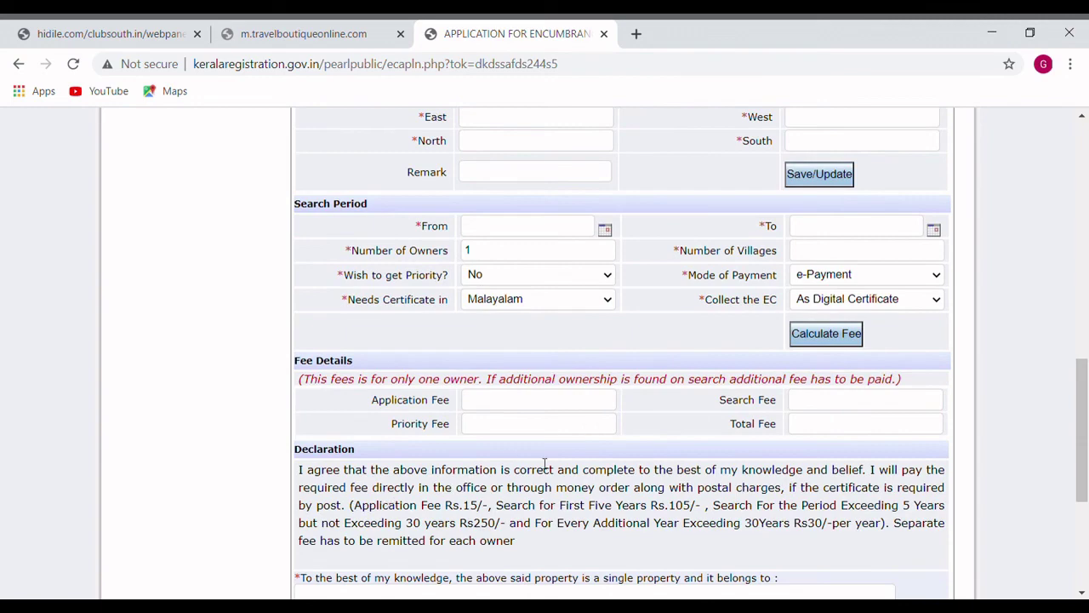
left_click_drag(1085, 451, 1085, 477)
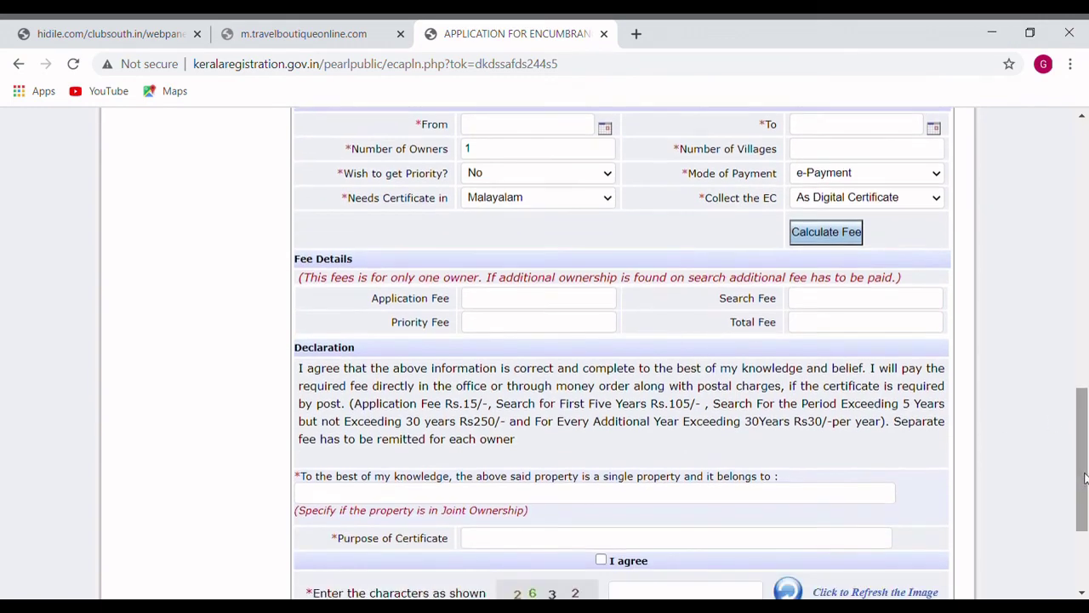
- Enter the property owner's name in the 'belongs to' declaration field
left_click(525, 499)
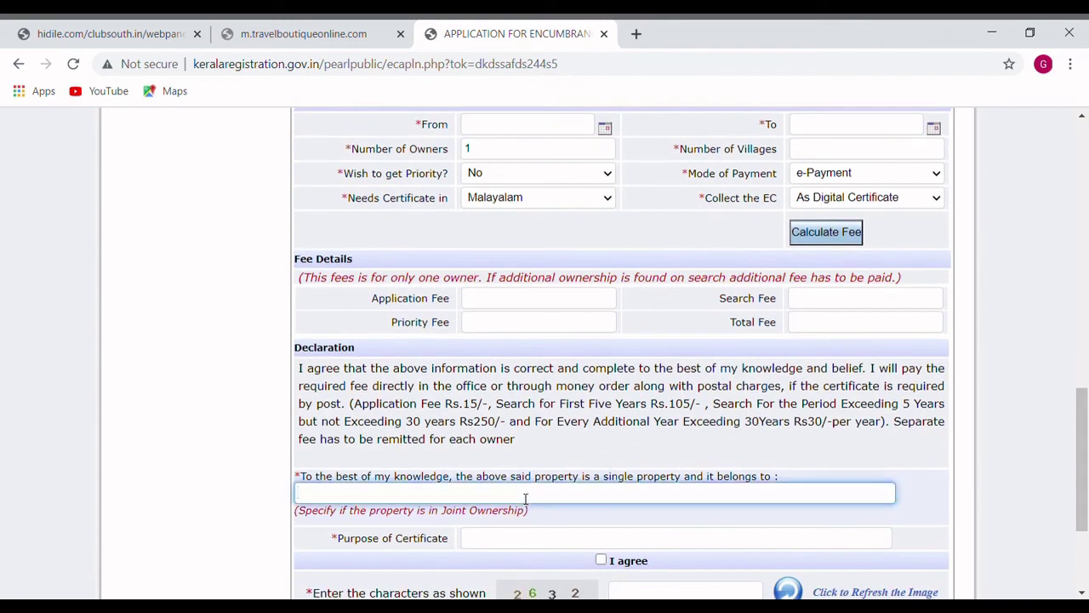
type("MOOSA")
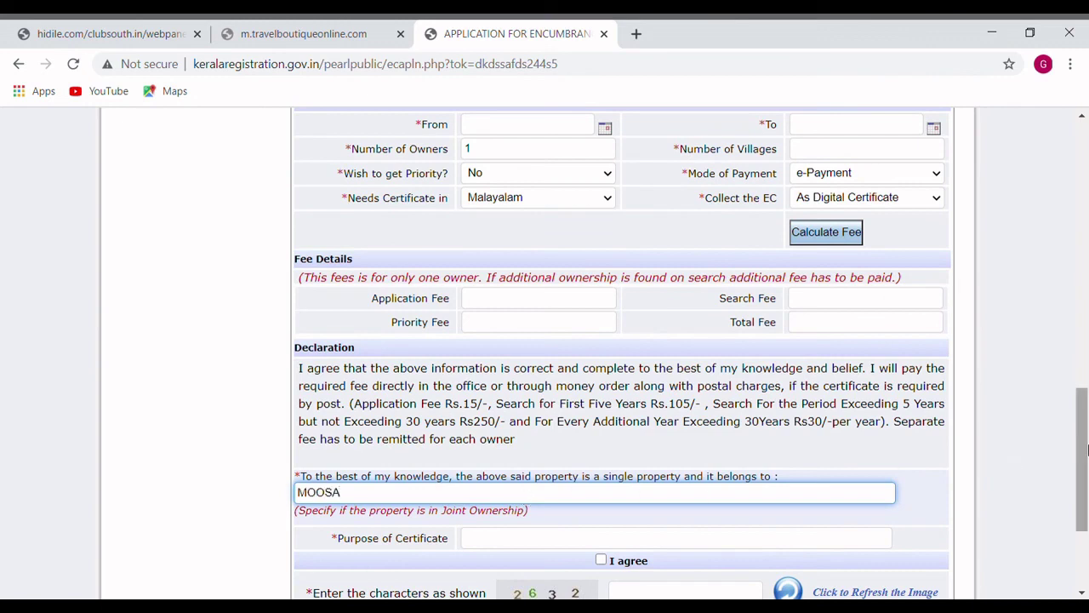
left_click_drag(1079, 446, 1080, 487)
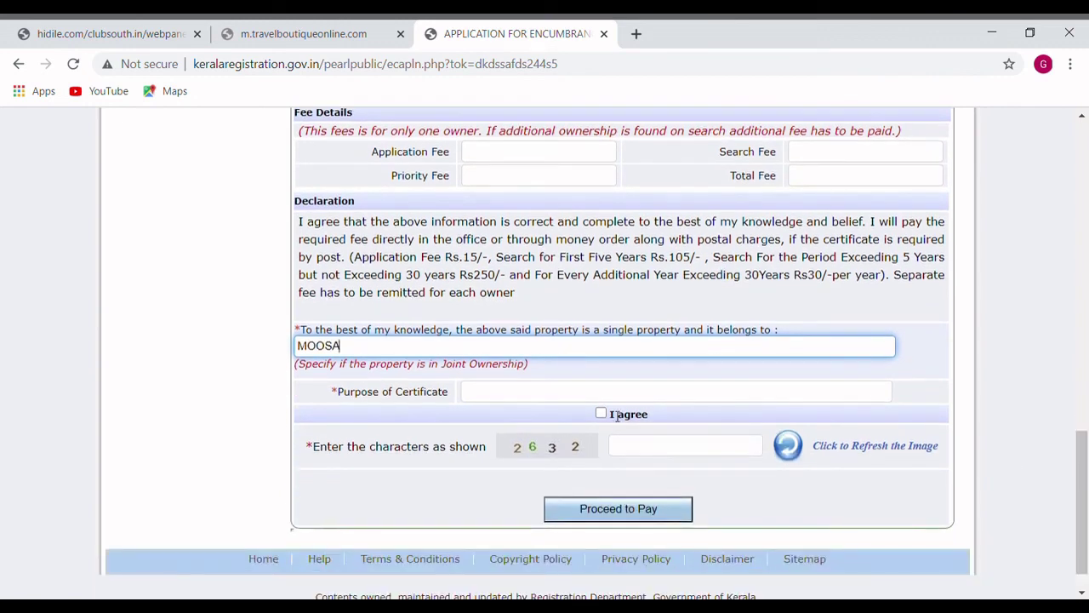
- Clear the Purpose of Certificate text and tick the I agree declaration checkbox
left_click(491, 393)
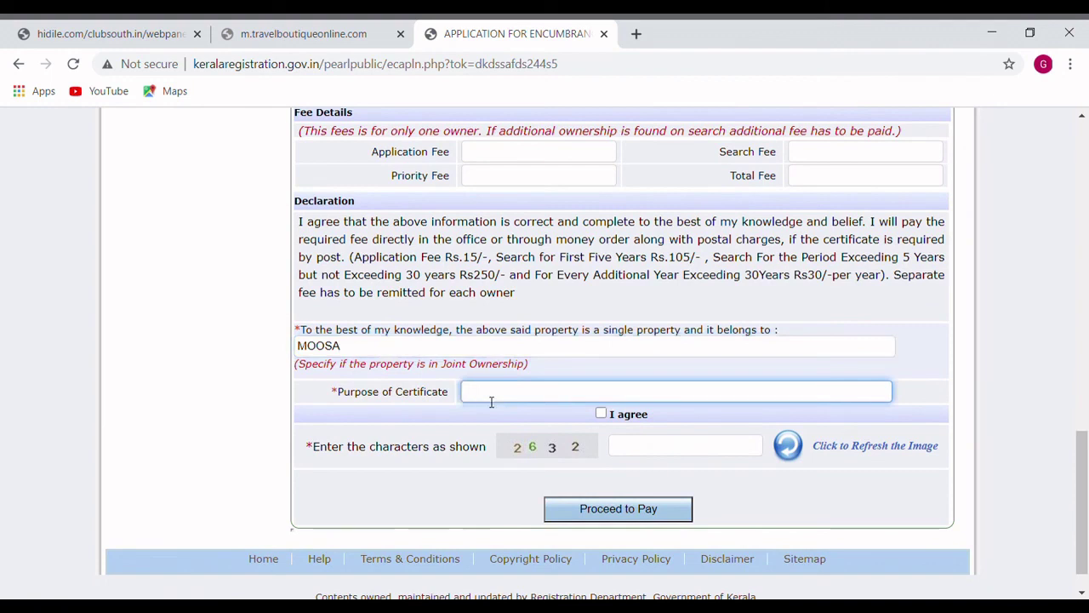
type("BANK")
key("BackSpace")
key("BackSpace")
key("BackSpace")
key("BackSpace")
left_click(601, 415)
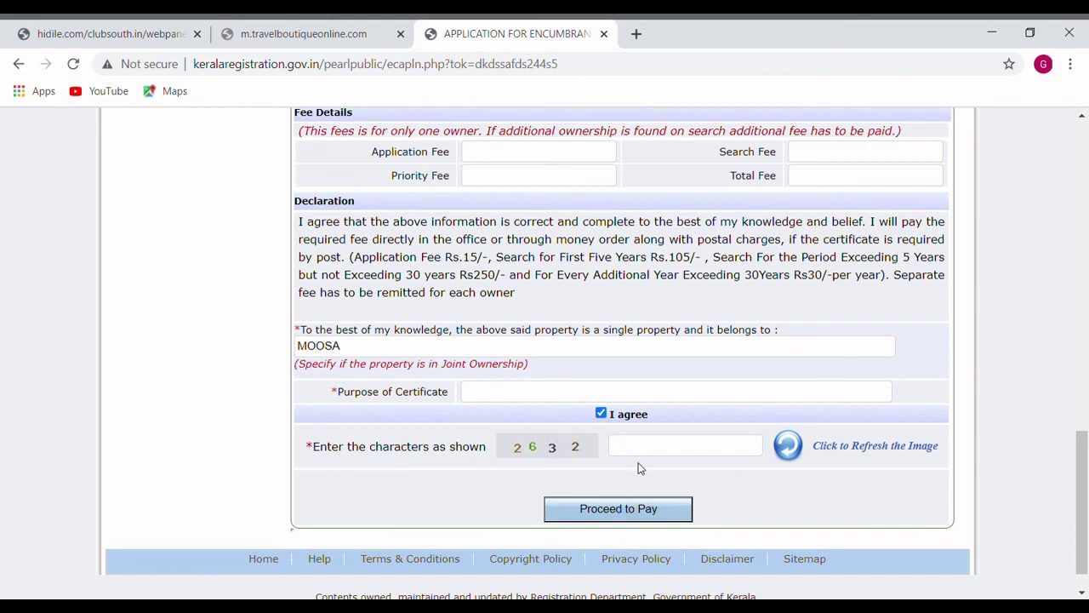
left_click(626, 507)
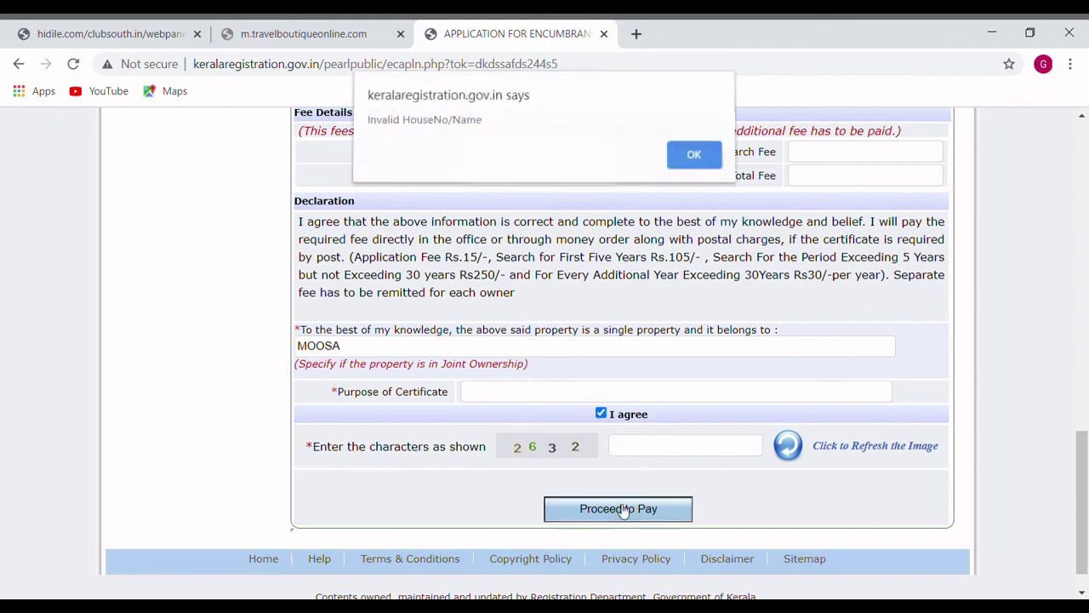
left_click(690, 161)
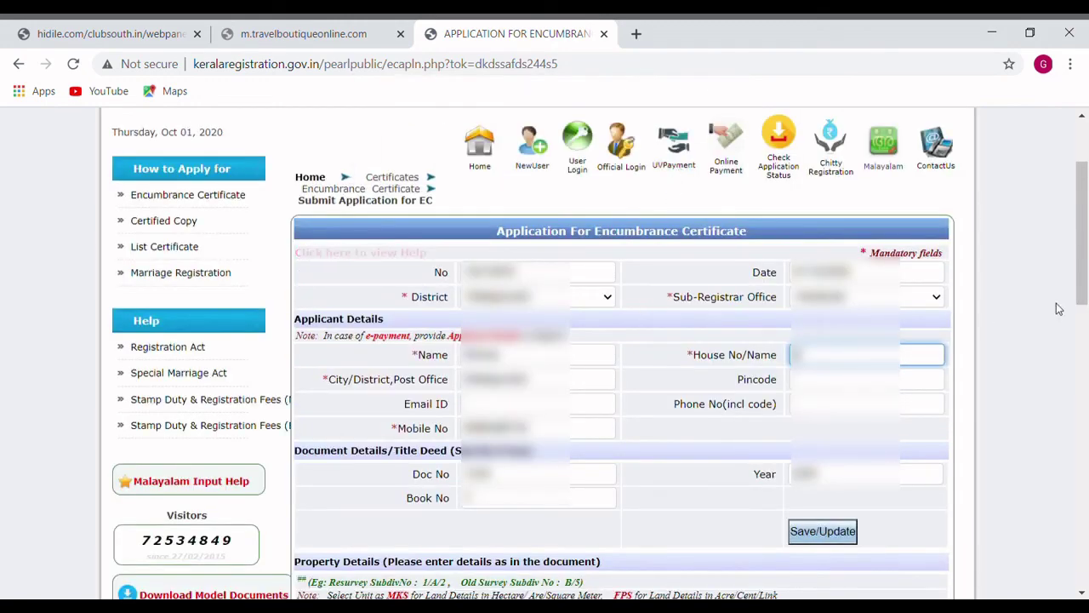
left_click_drag(1082, 257, 1086, 390)
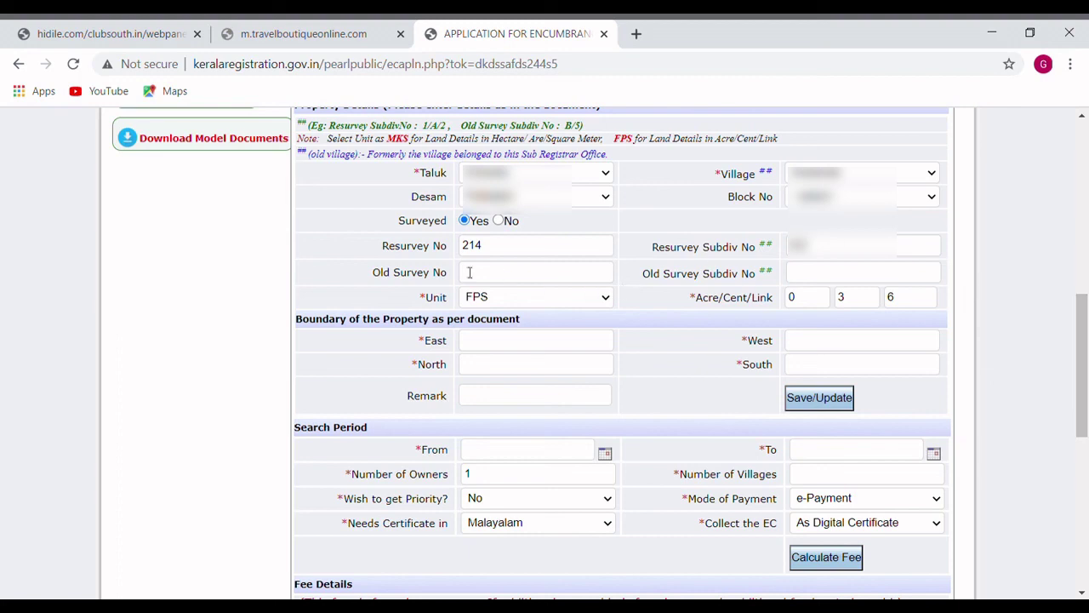
left_click_drag(1080, 395, 1086, 218)
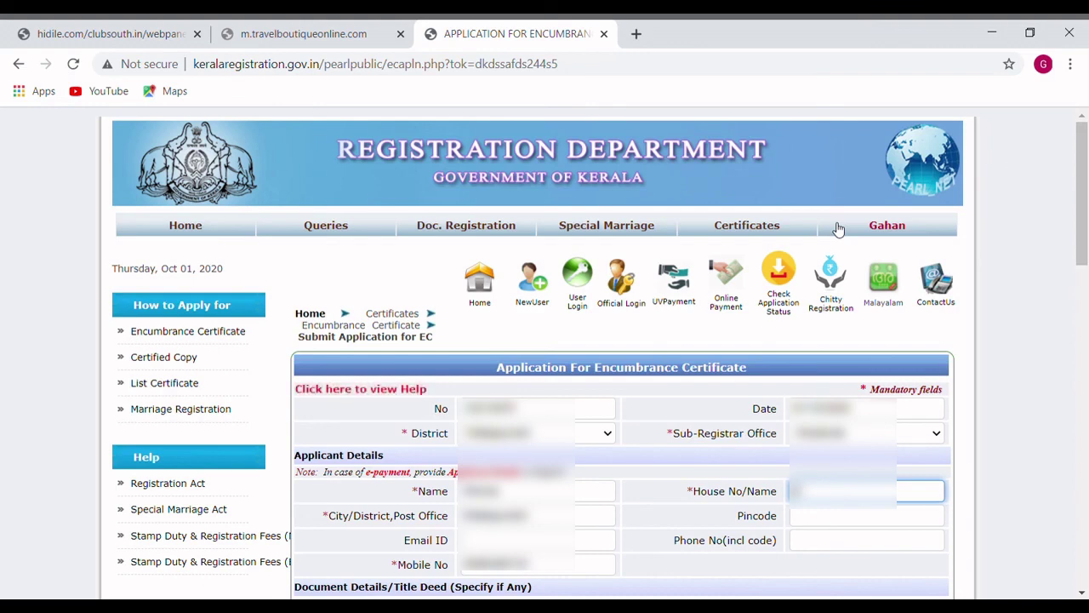
- Go to Certificates > Encumbrance Certificate > EC Status
mouse_move(758, 230)
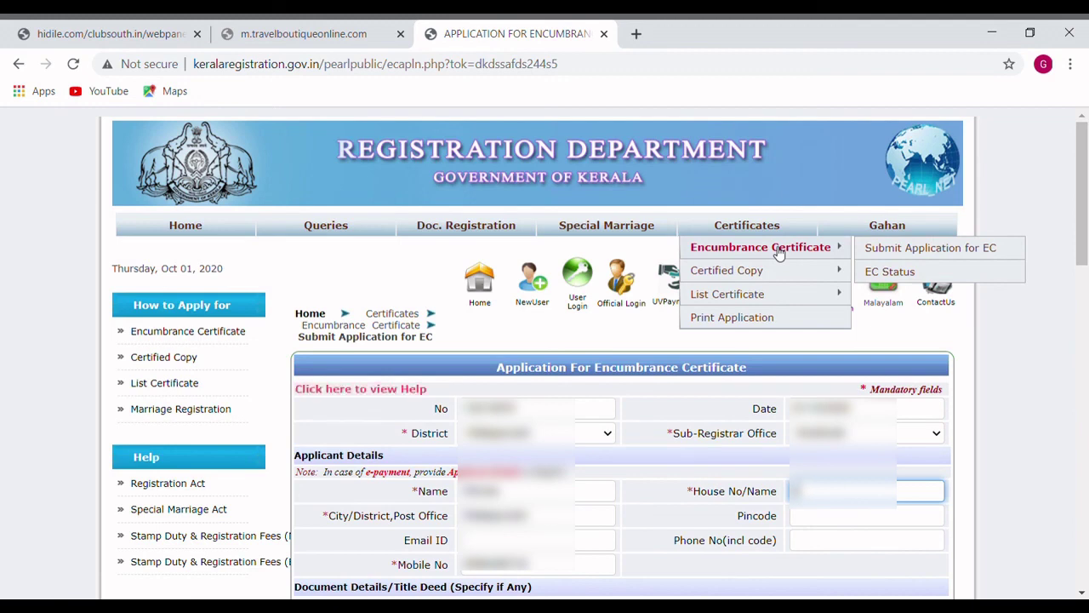
left_click(882, 274)
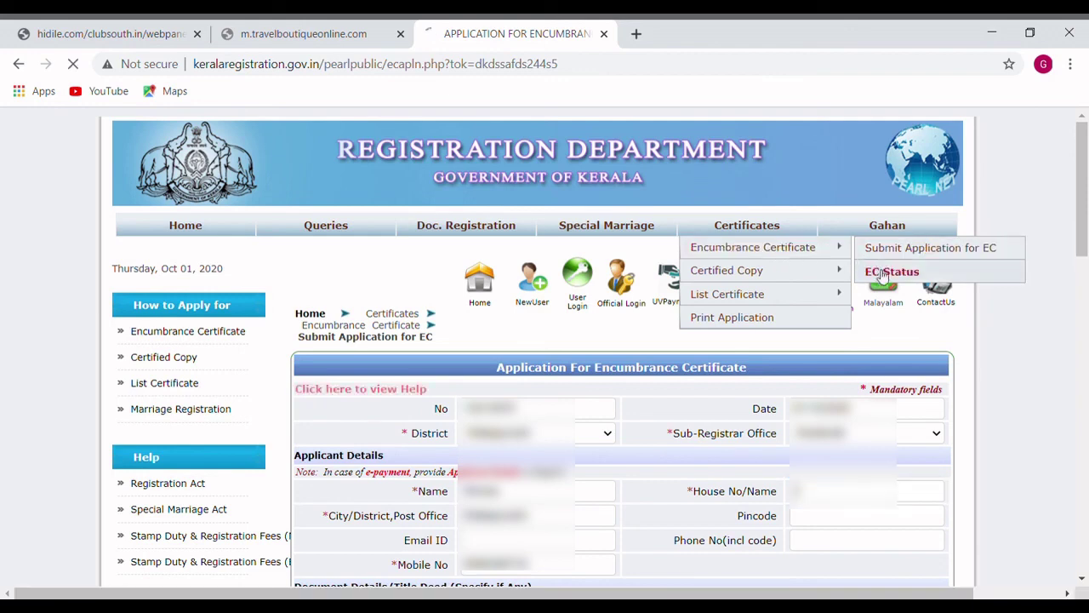